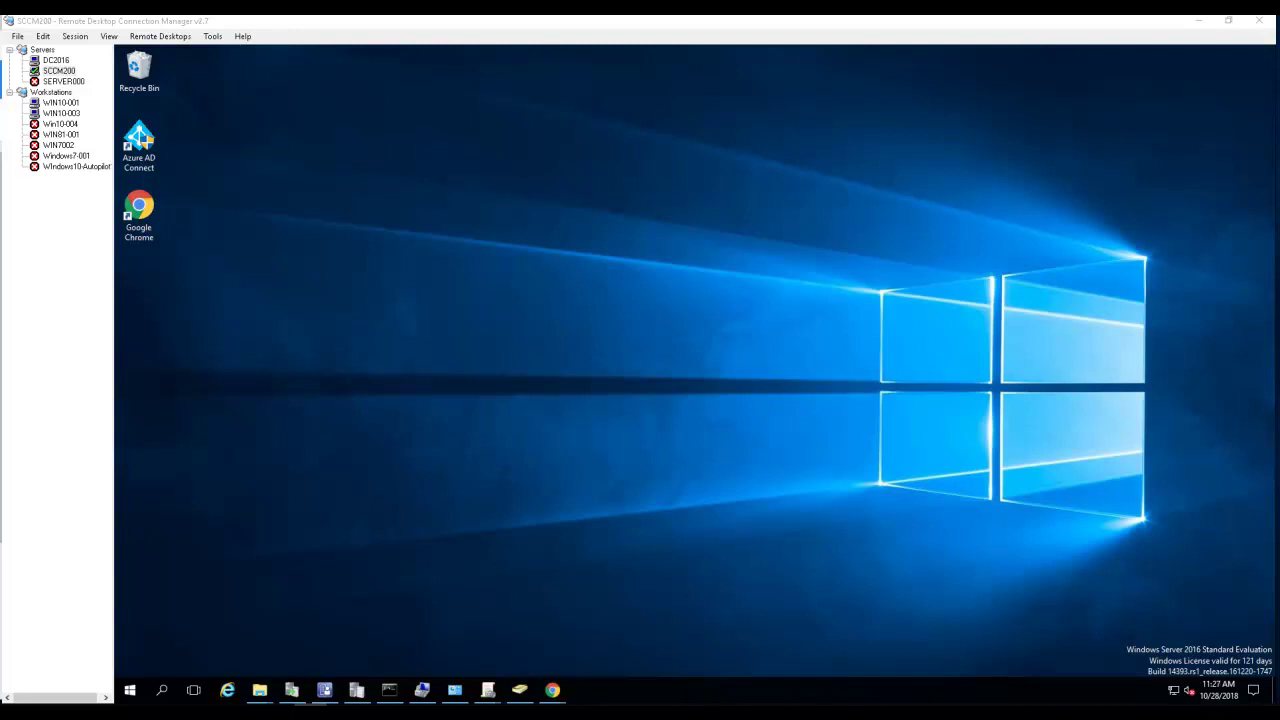
Step: Bring the Microsoft 365 admin center browser window forward in the SCCM200 remote desktop session
left_click(960, 476)
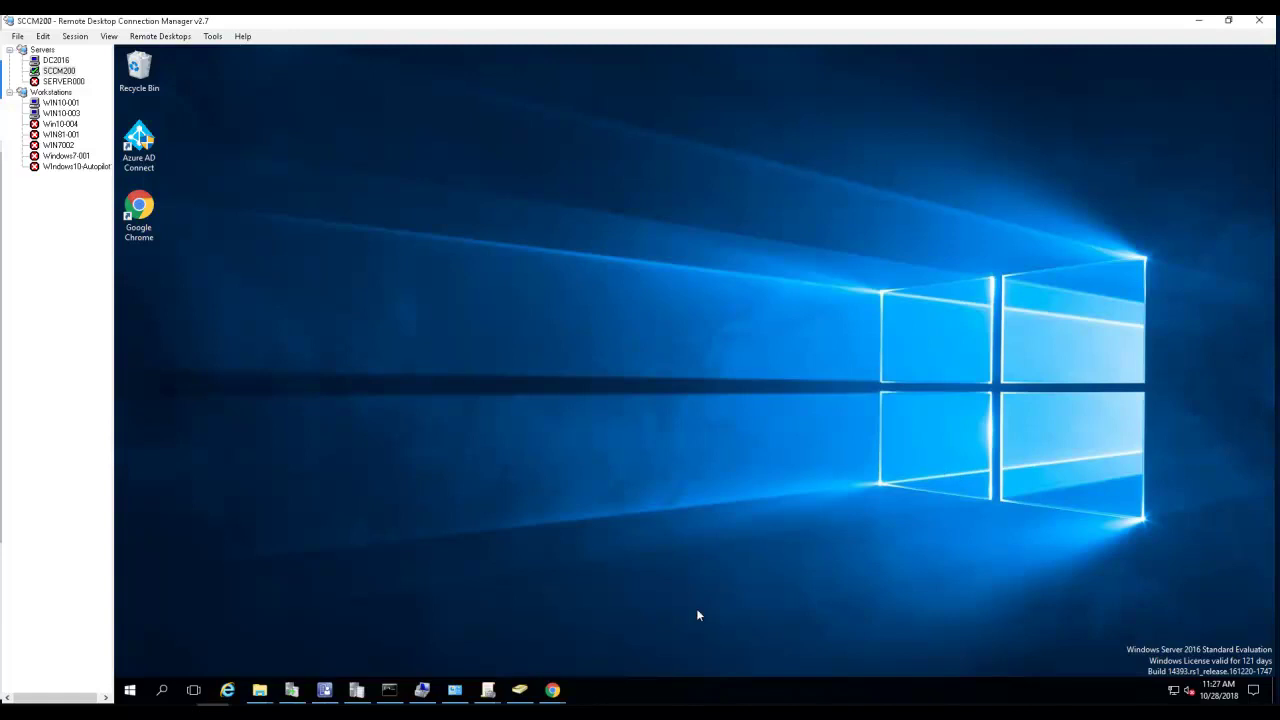
mouse_move(552, 690)
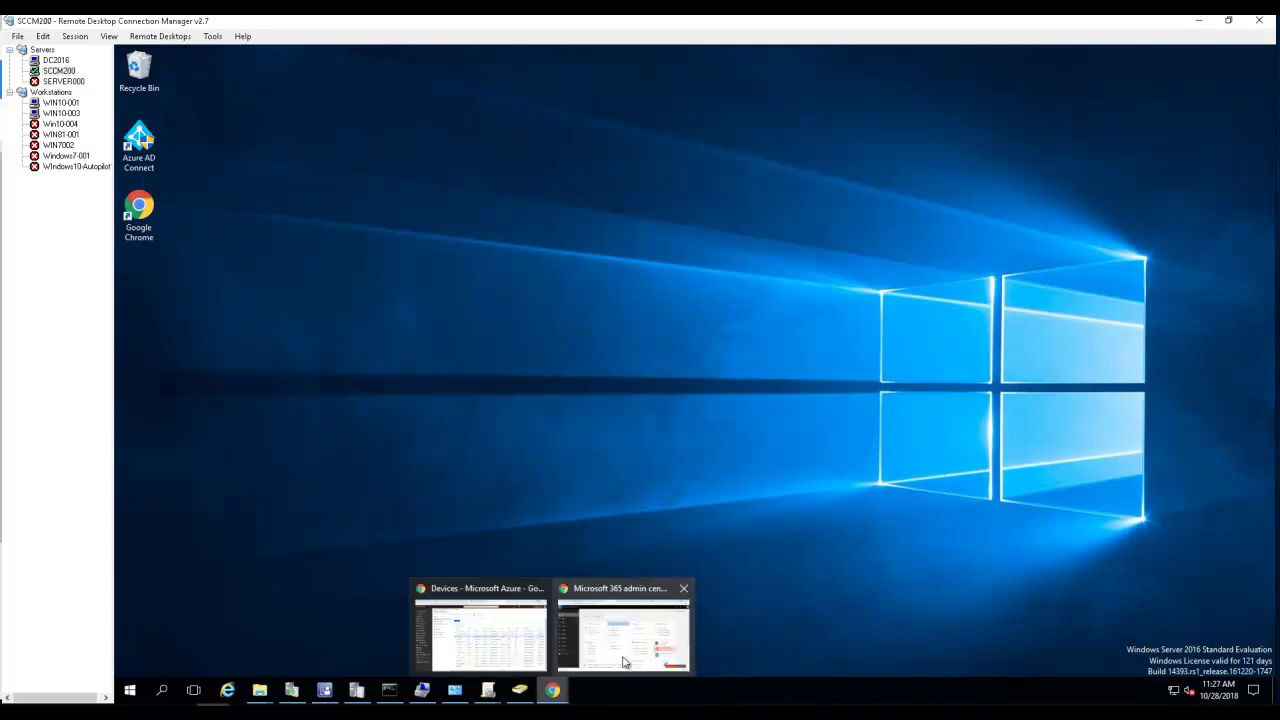
left_click(631, 656)
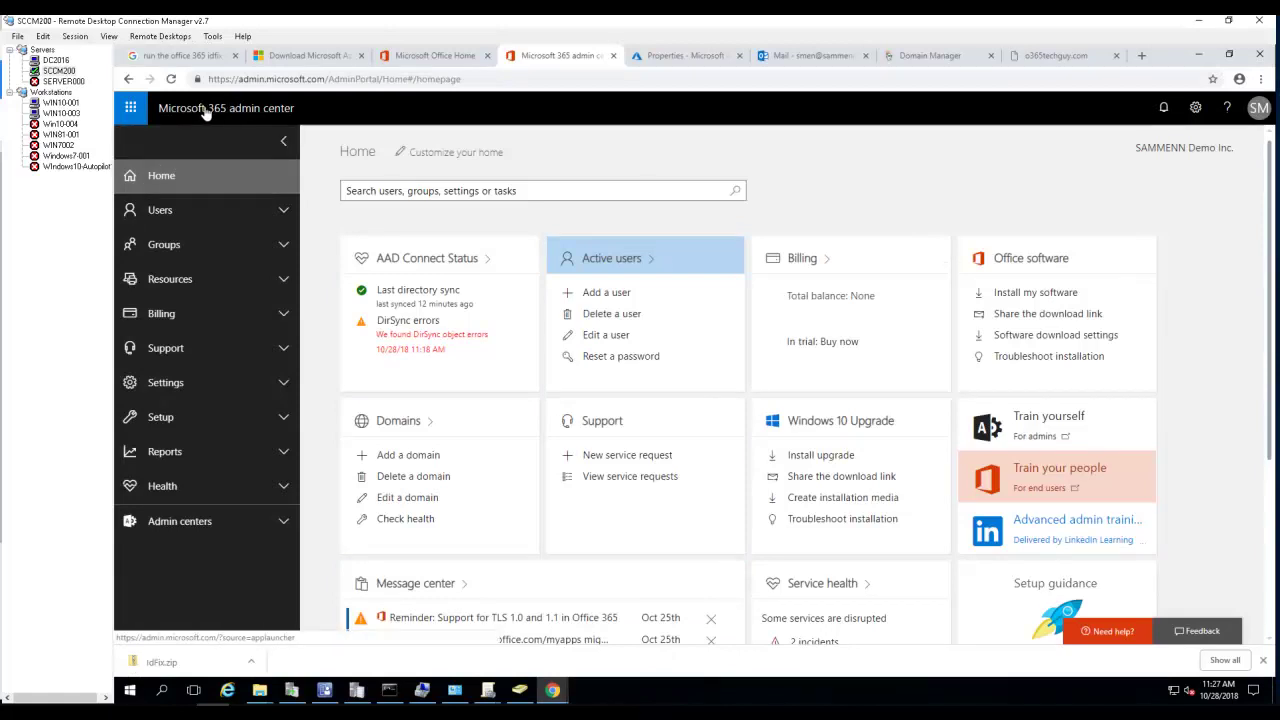
Step: Go to Setup > Domains and start the Add domain wizard
left_click(285, 418)
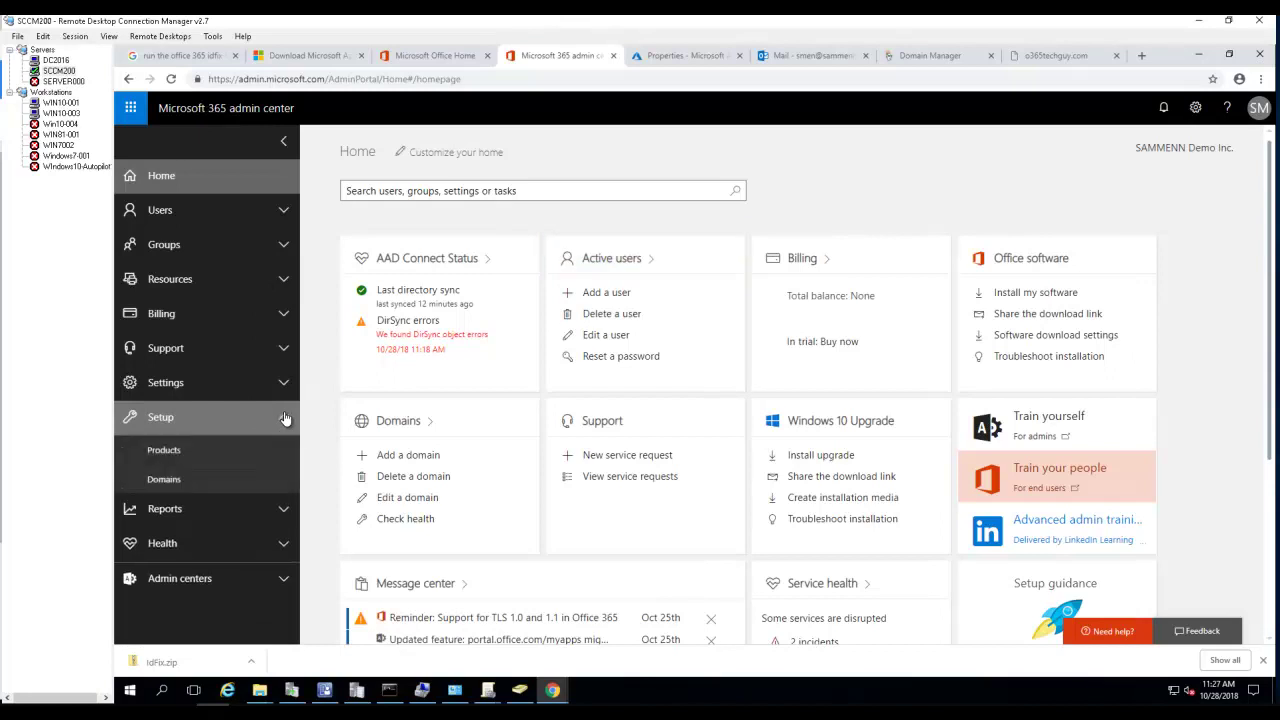
left_click(172, 487)
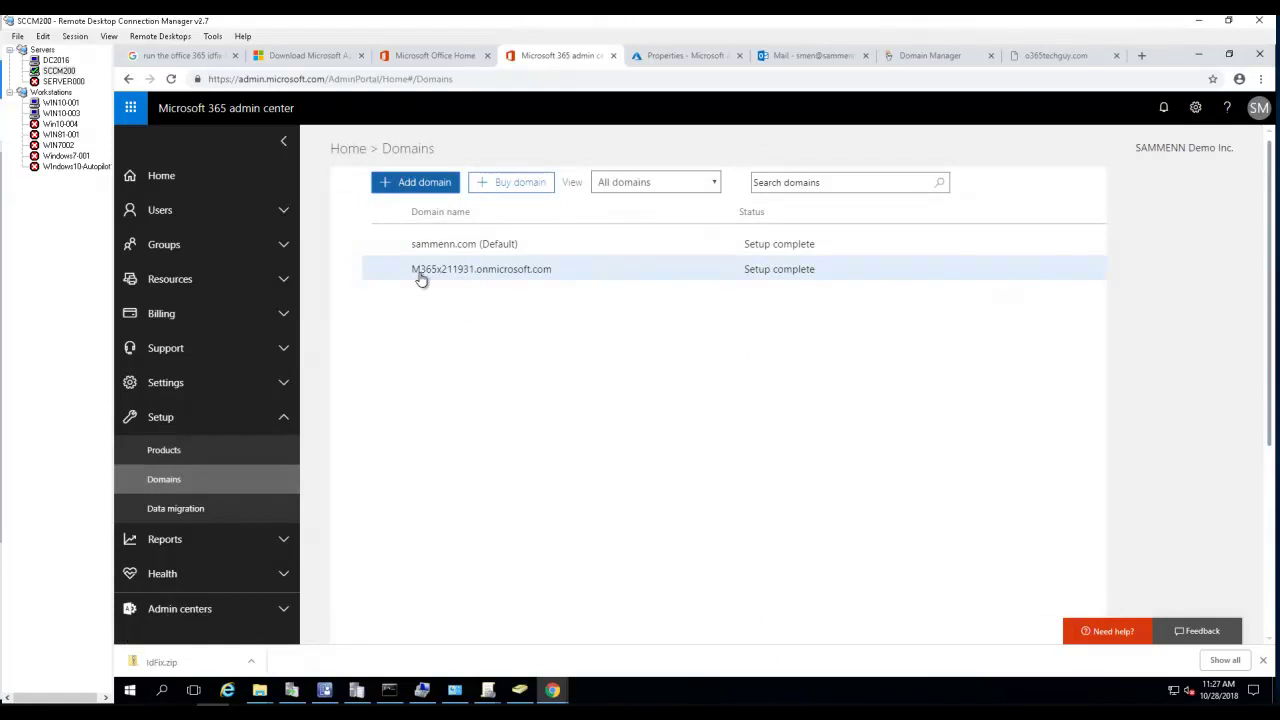
left_click(413, 183)
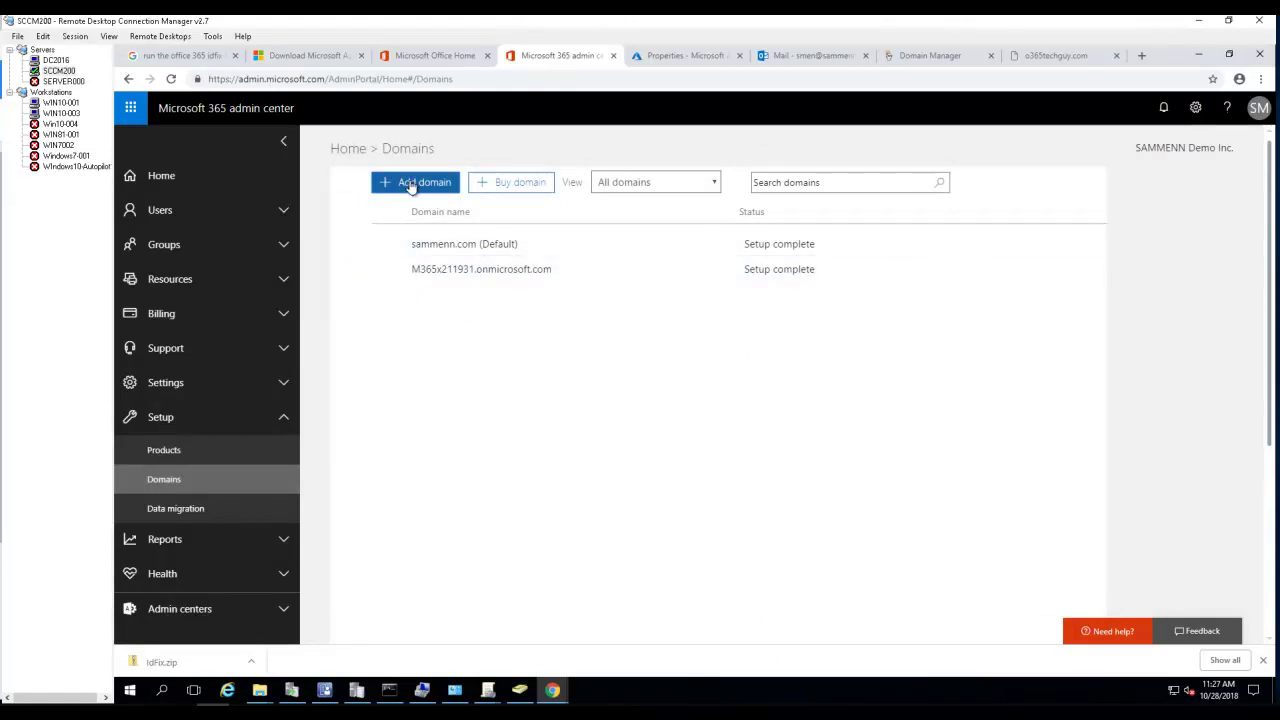
Step: Enter classifiedsmoon.com as the domain, after checking the name on the GoDaddy tab
left_click(615, 346)
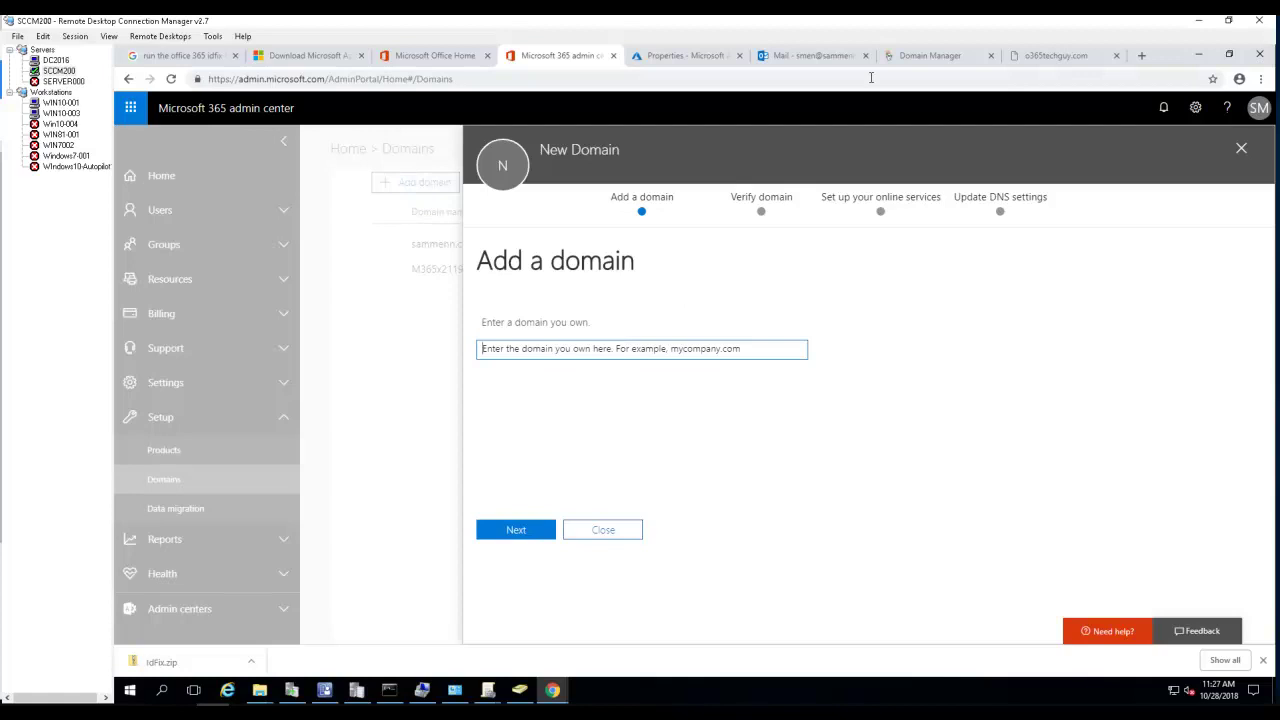
left_click(905, 58)
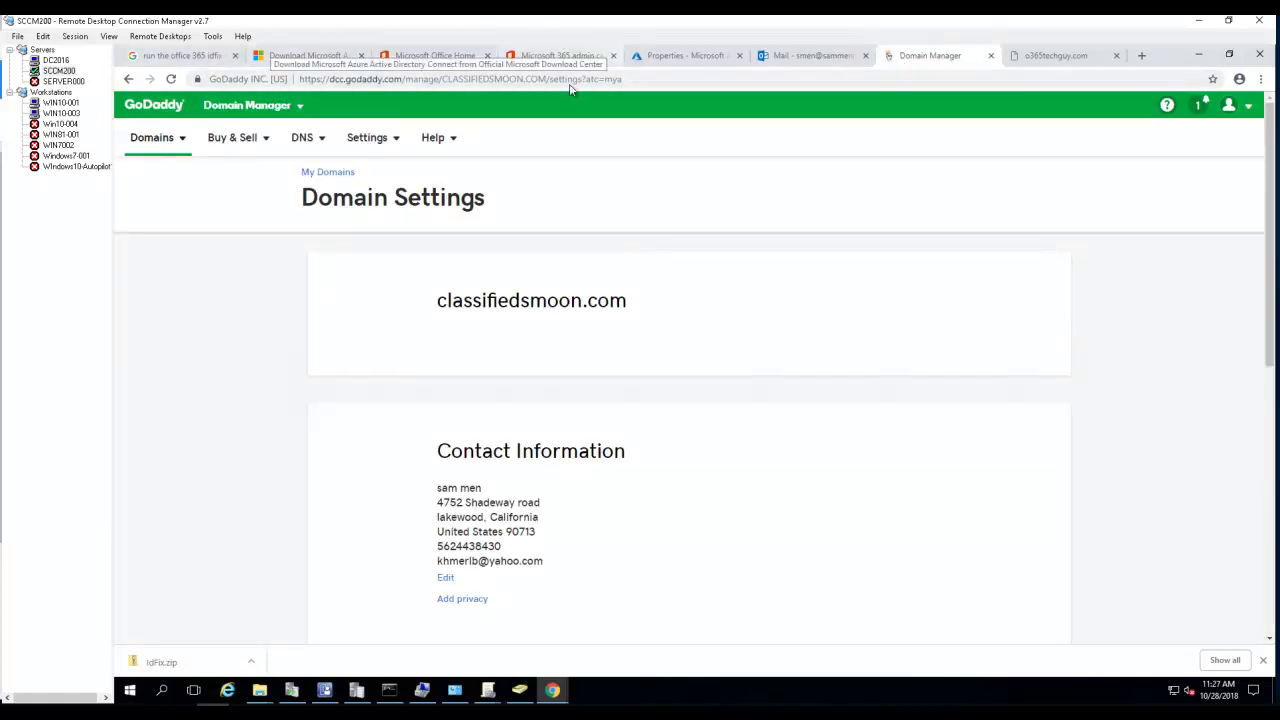
left_click(553, 57)
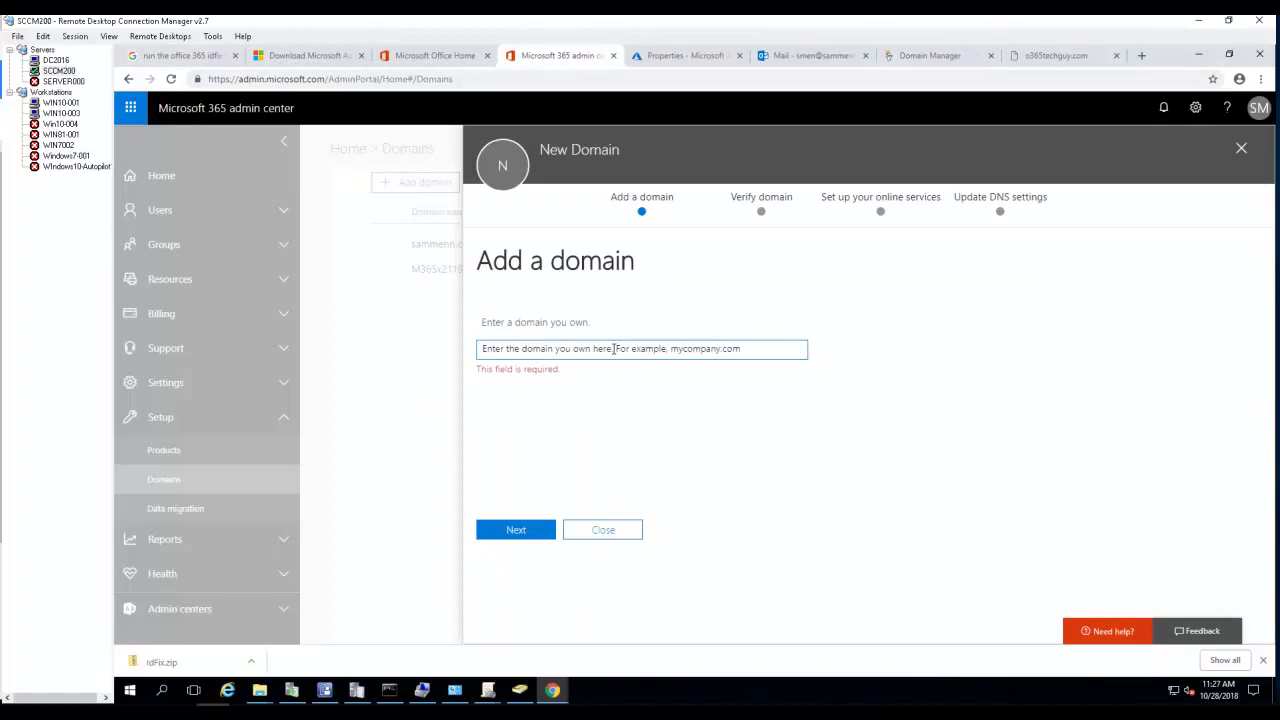
type("classifieds")
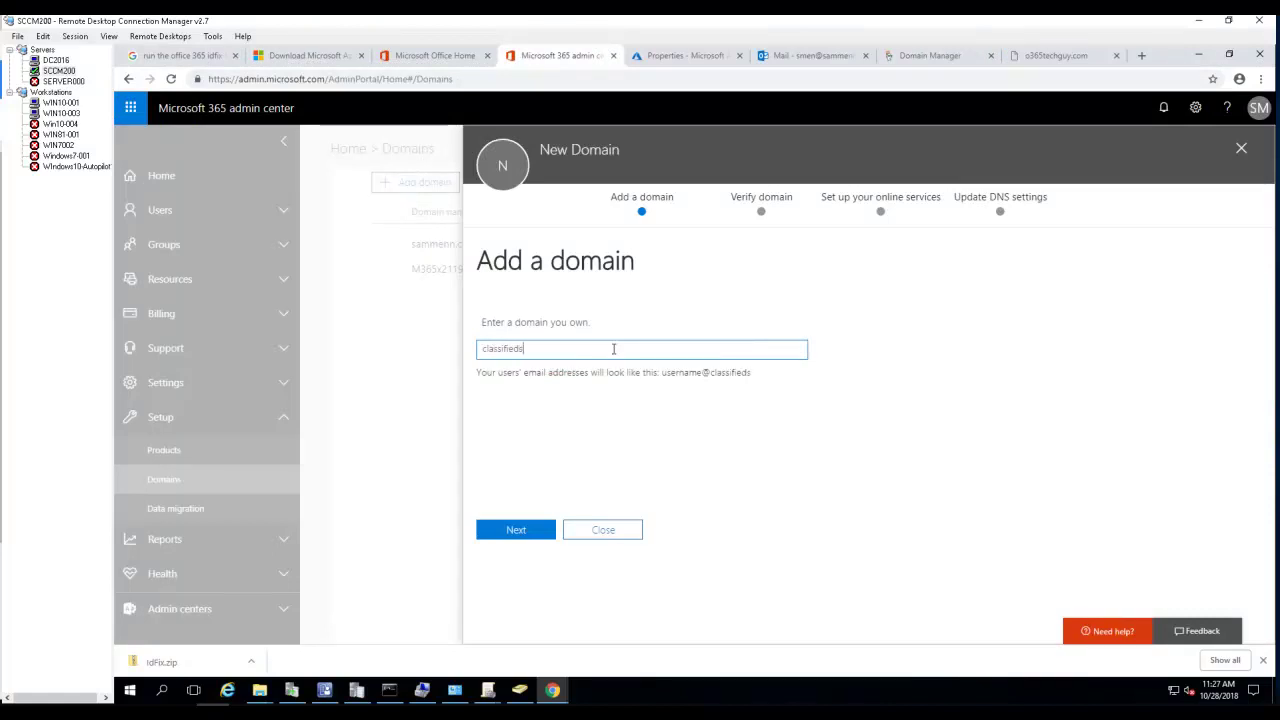
type("moo")
type("n.com")
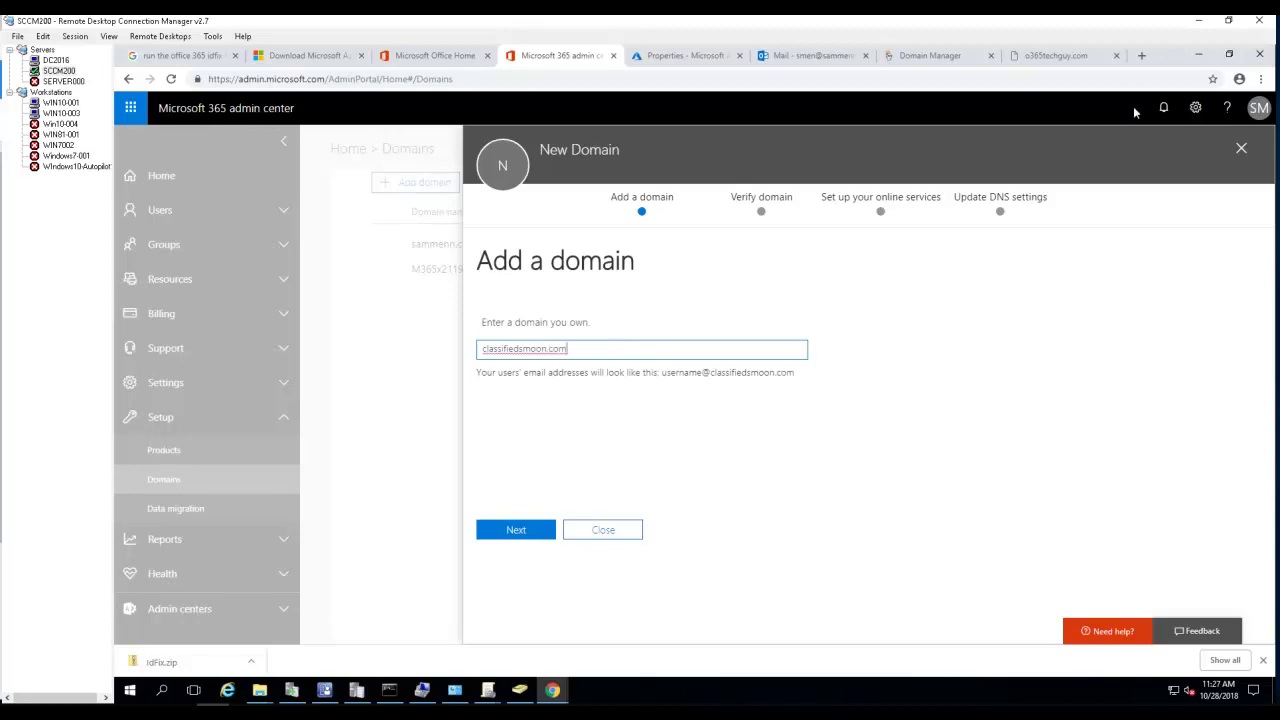
Step: Close the unreachable o365techguy.com tab and return to the admin center form
left_click(1062, 57)
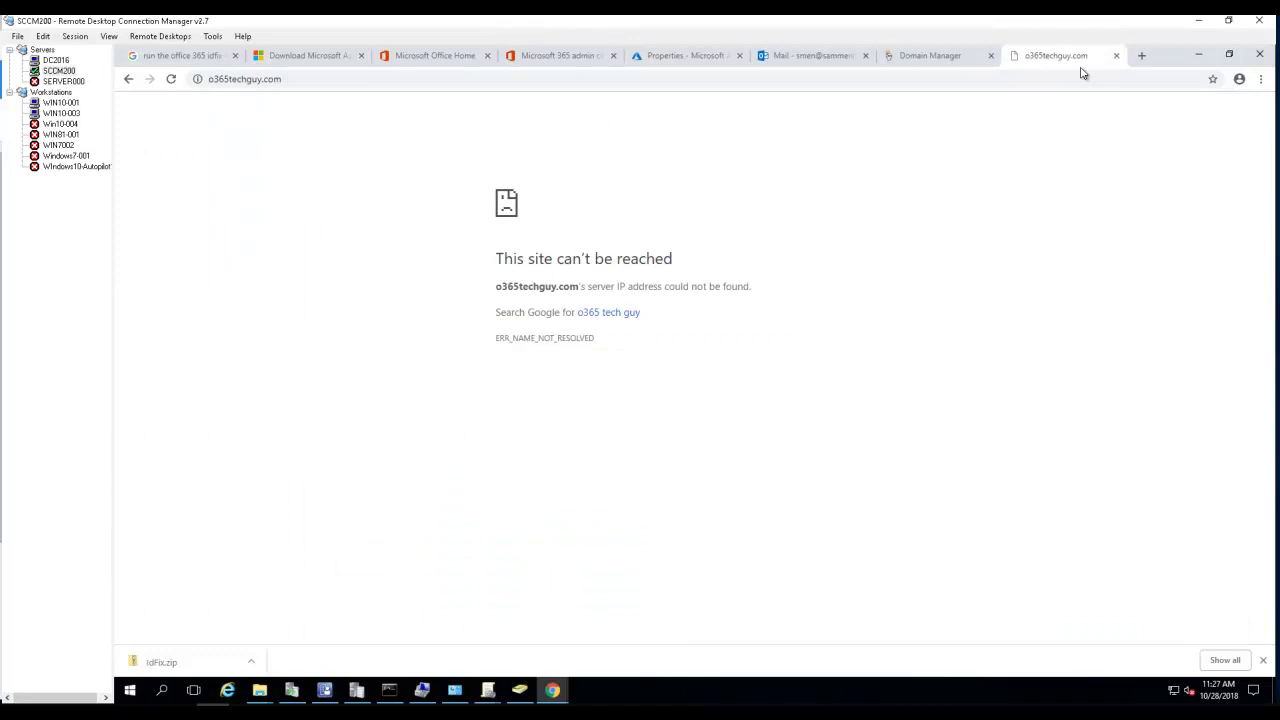
left_click(1116, 56)
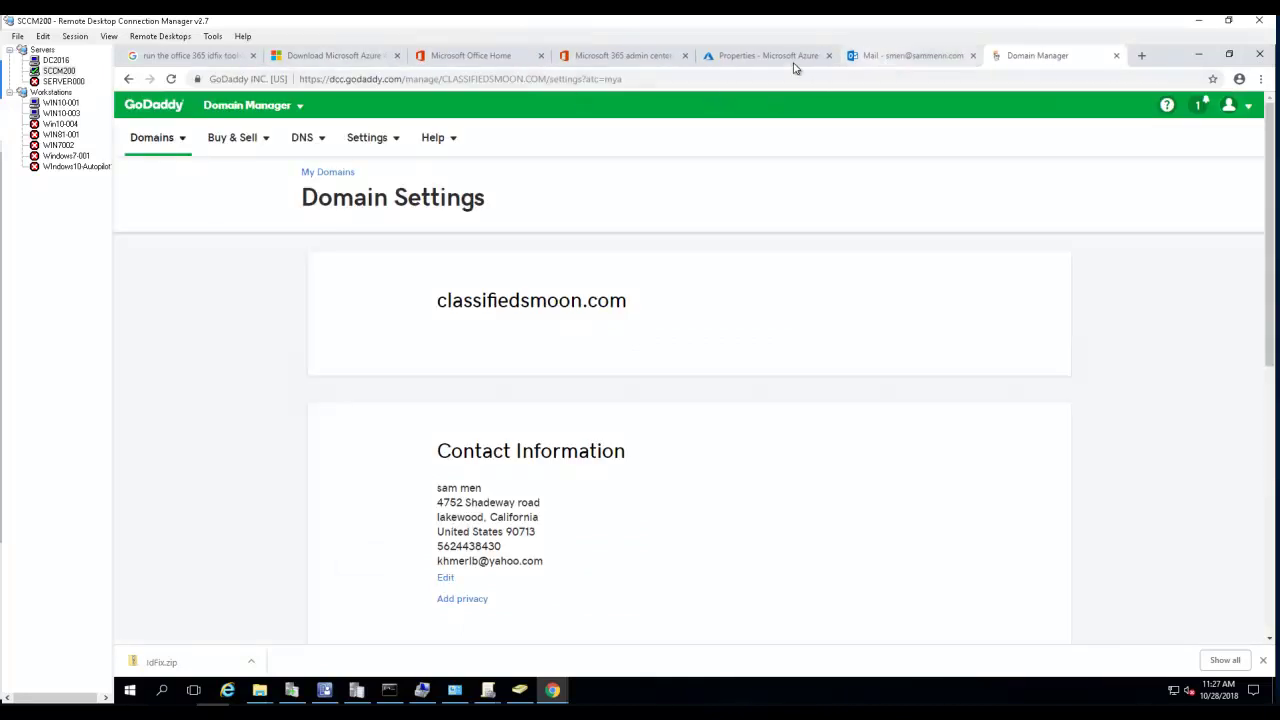
left_click(611, 60)
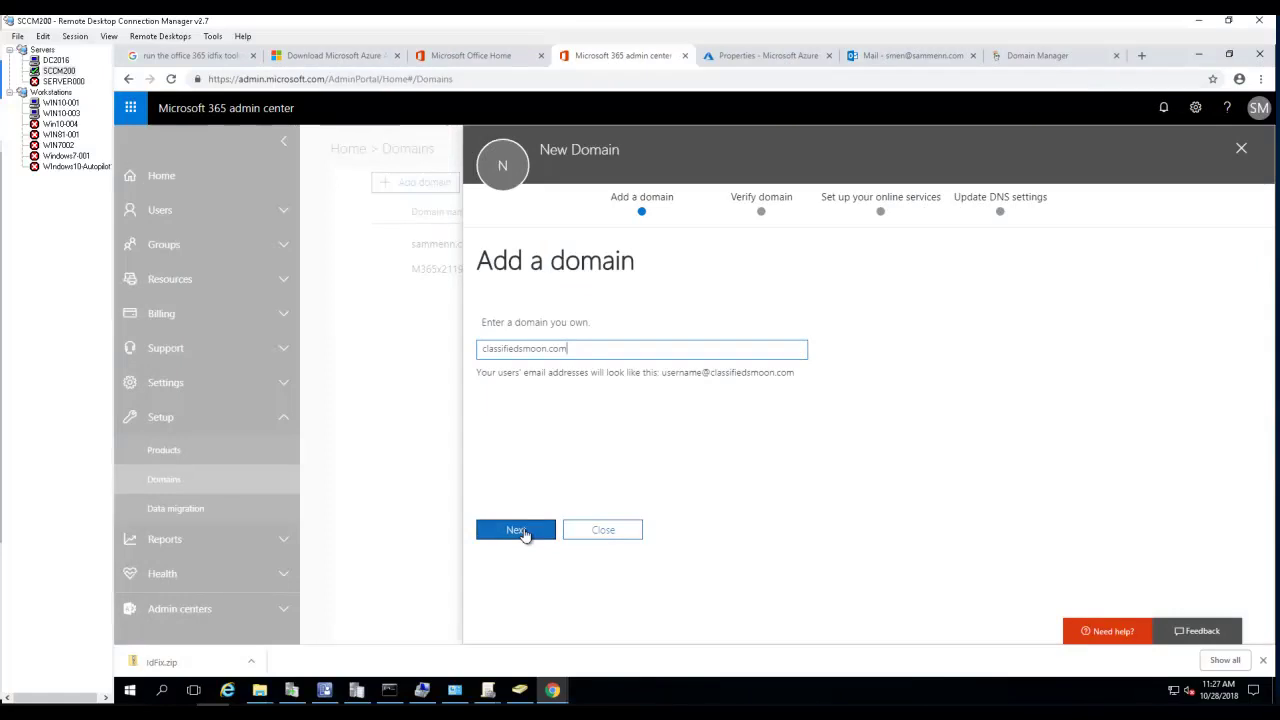
Step: Submit classifiedsmoon.com and copy the Verify domain TXT value MS=ms26553041
left_click(527, 530)
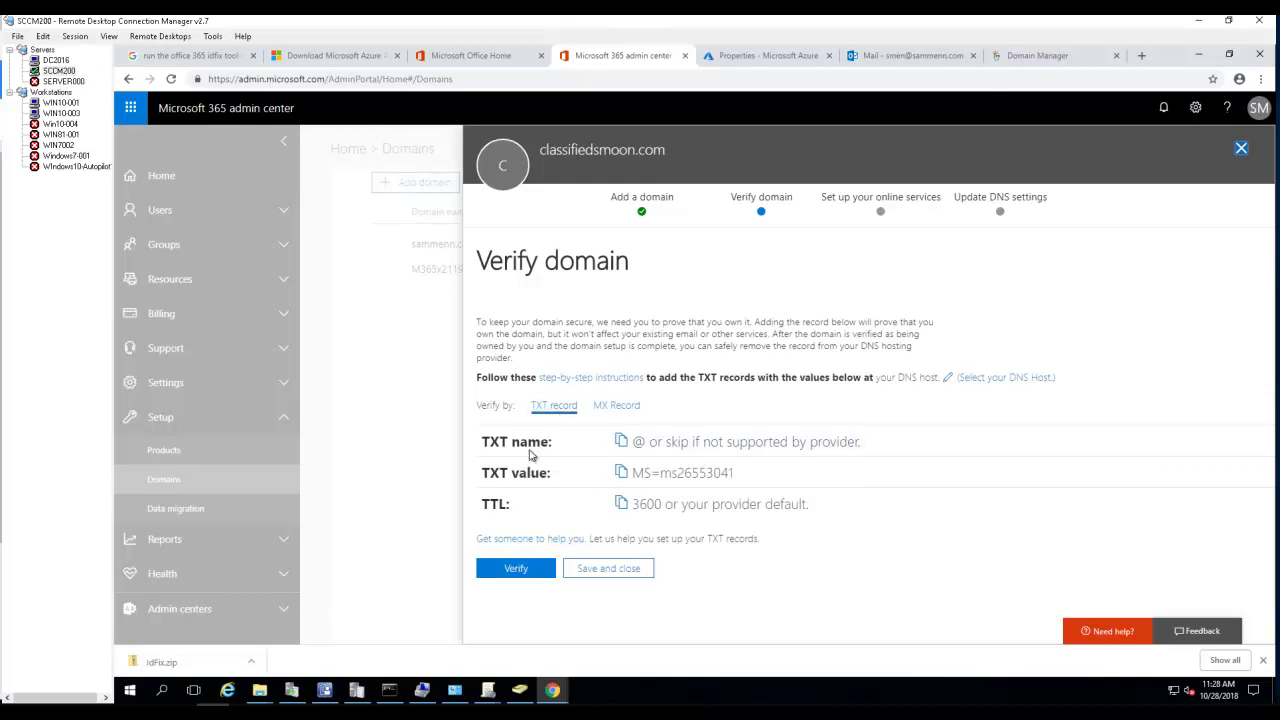
mouse_move(752, 475)
left_mouse_down()
mouse_move(645, 483)
mouse_move(720, 478)
mouse_move(671, 483)
left_mouse_up()
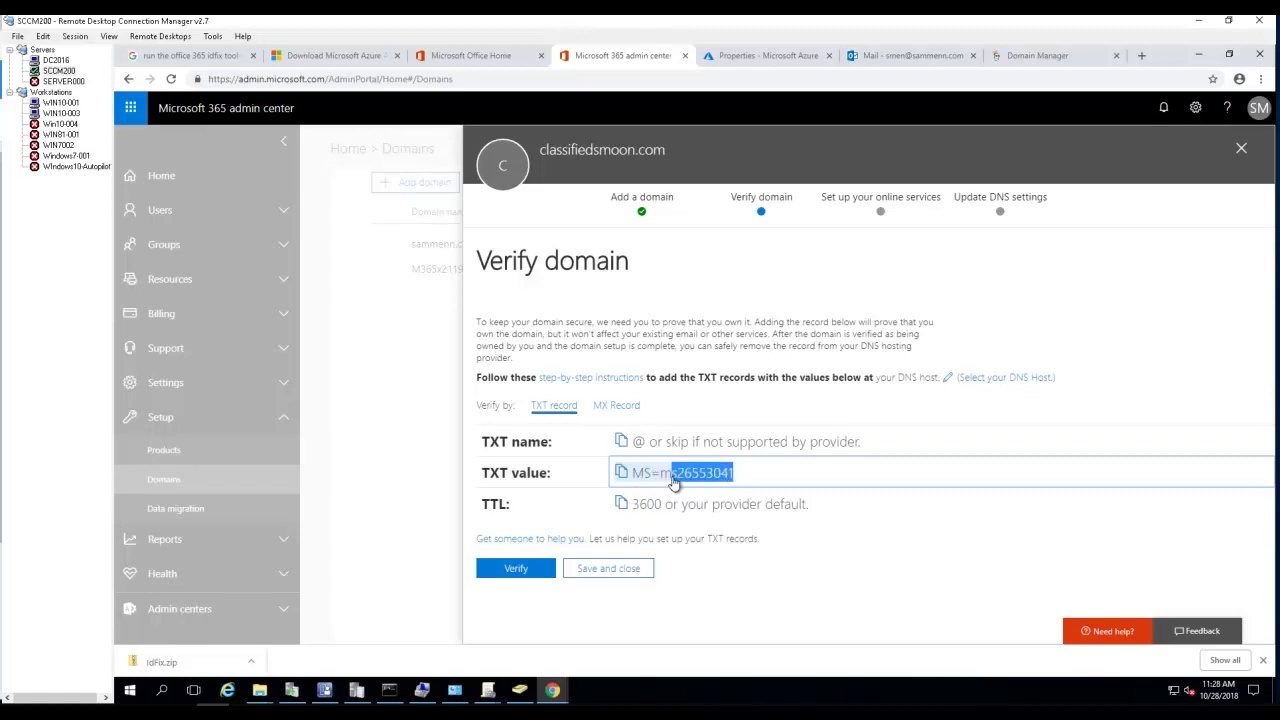
left_click(766, 627)
left_click(621, 474)
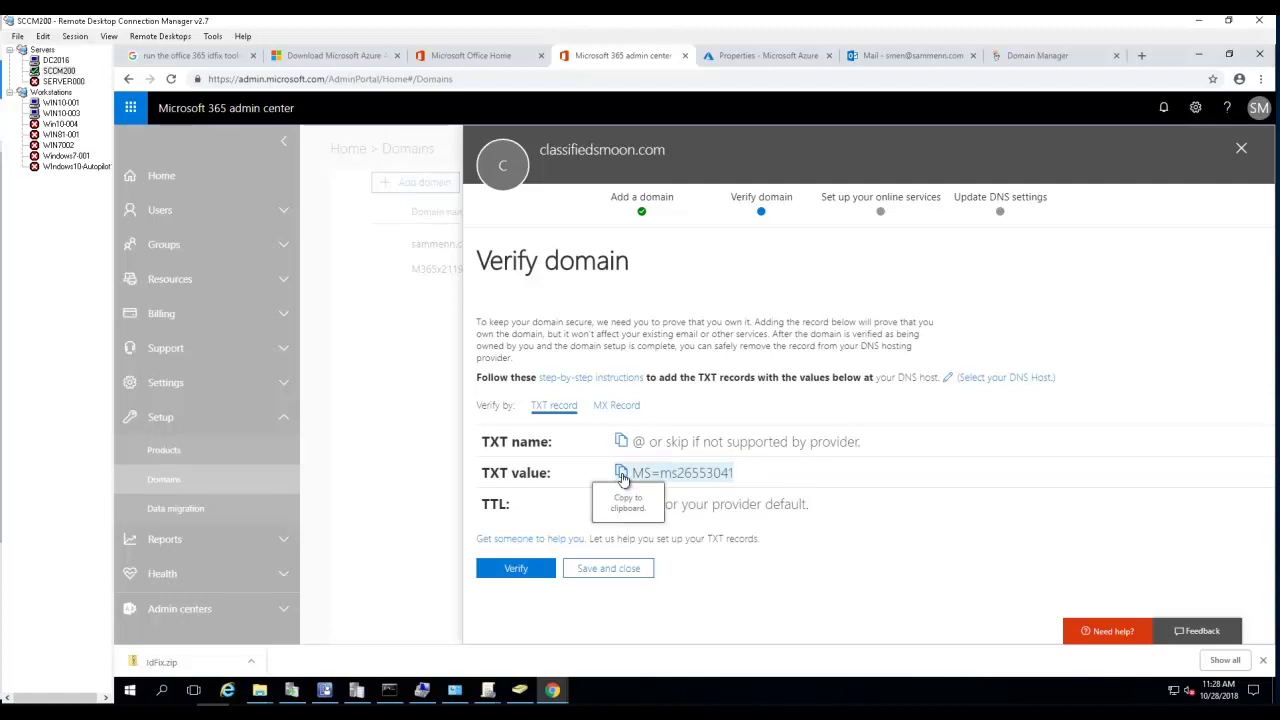
left_click(621, 475)
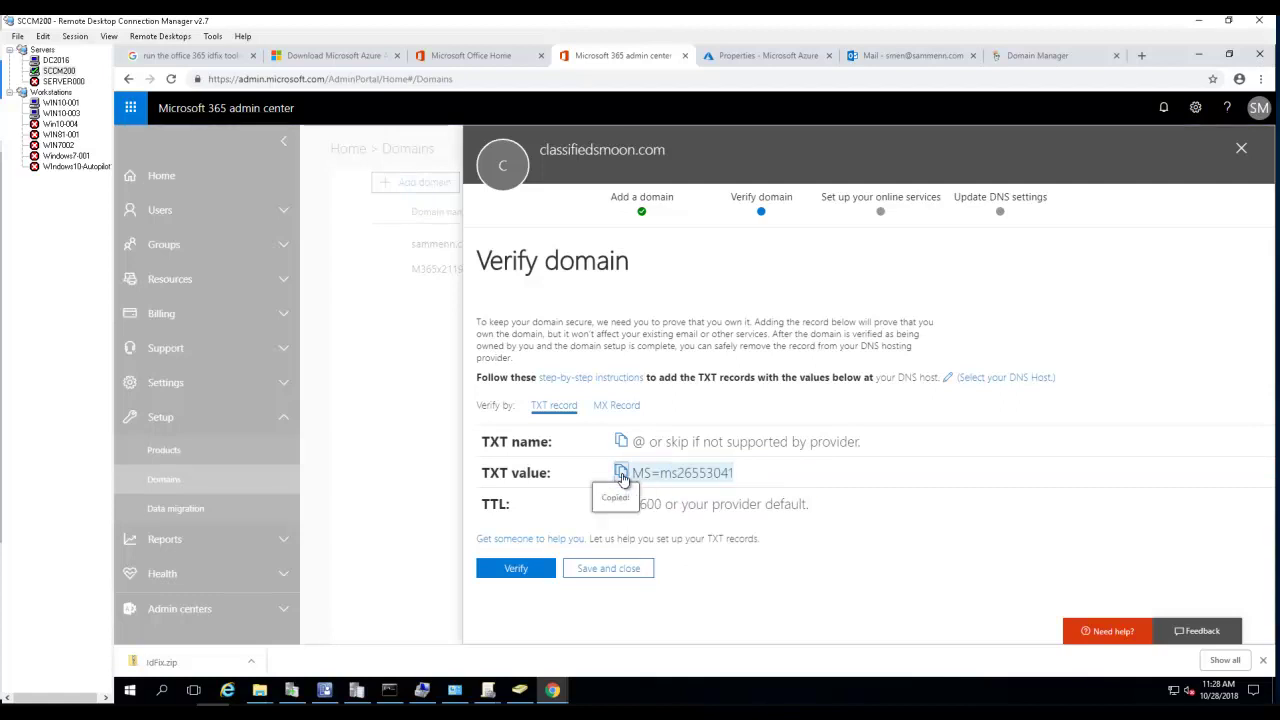
Step: Switch to GoDaddy and open DNS Management for classifiedsmoon.com
left_click(1043, 58)
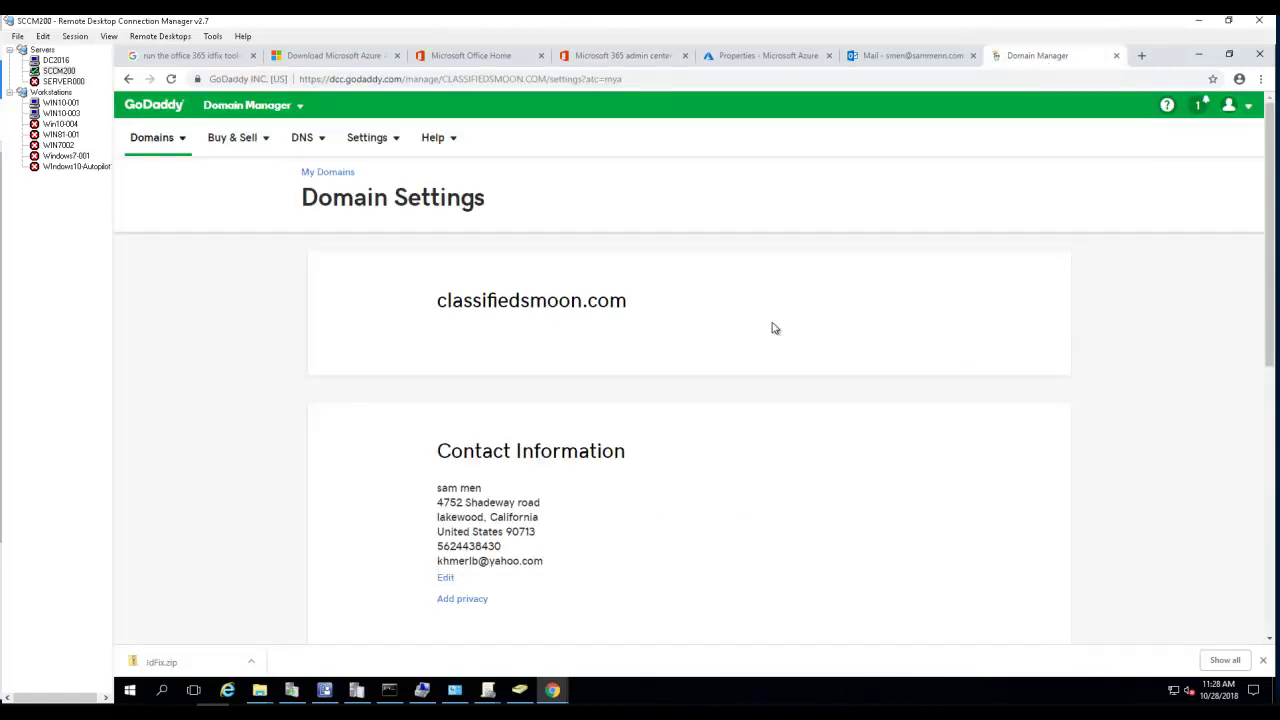
scroll(1146, 200, "down", 1)
scroll(837, 397, "down", 3)
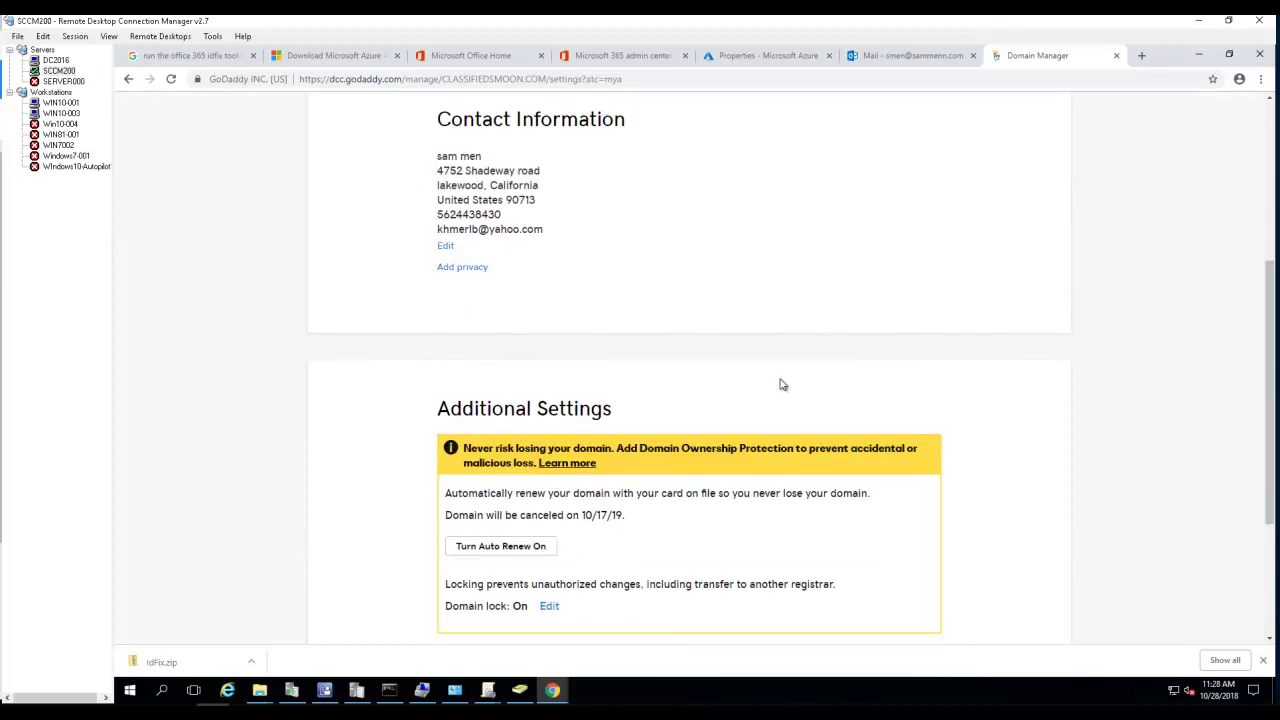
scroll(781, 385, "down", 2)
scroll(781, 385, "down", 1)
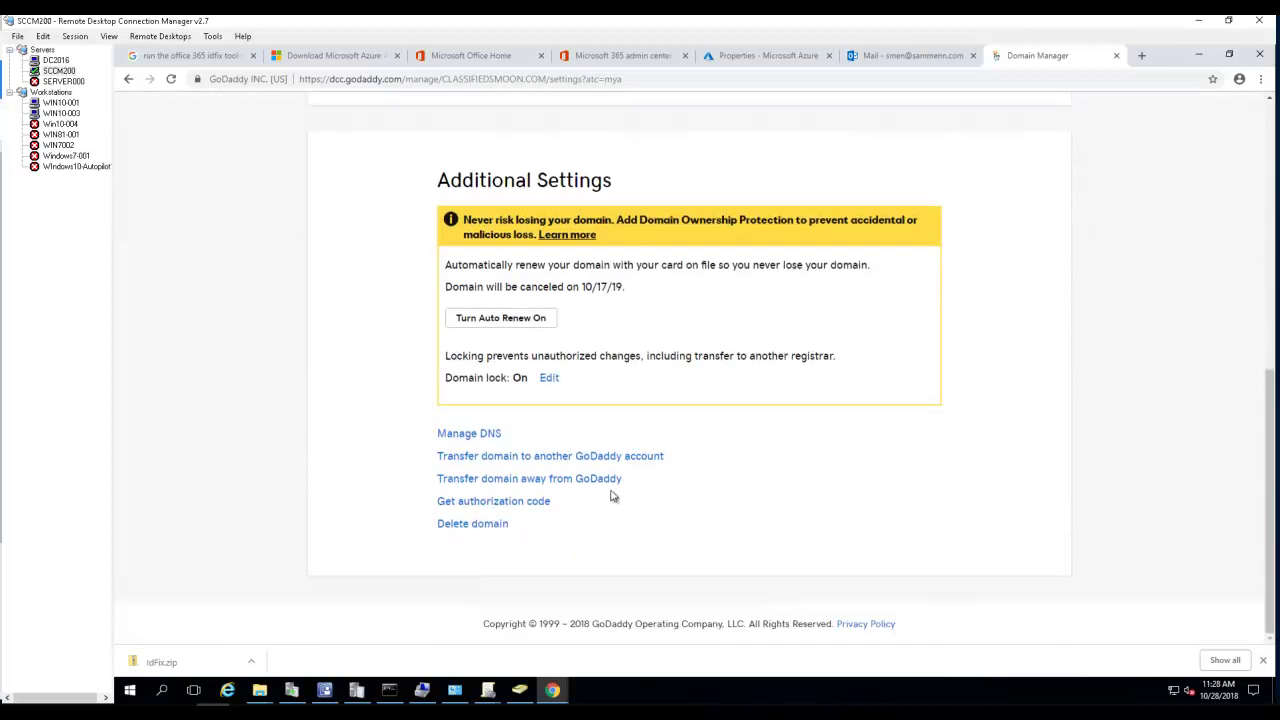
left_click(479, 436)
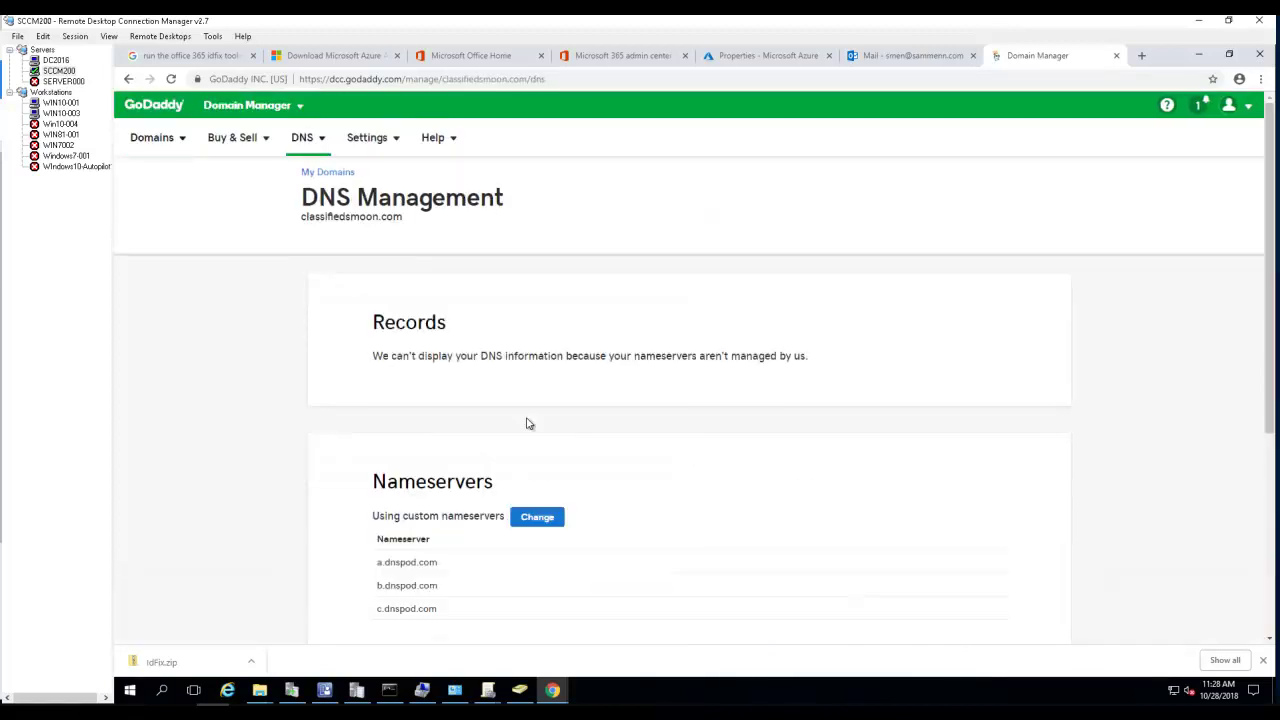
Step: Inspect classifiedsmoon.com's custom dnspod.com nameservers, cancelling the Change form without edits
scroll(600, 414, "down", 2)
scroll(645, 424, "down", 2)
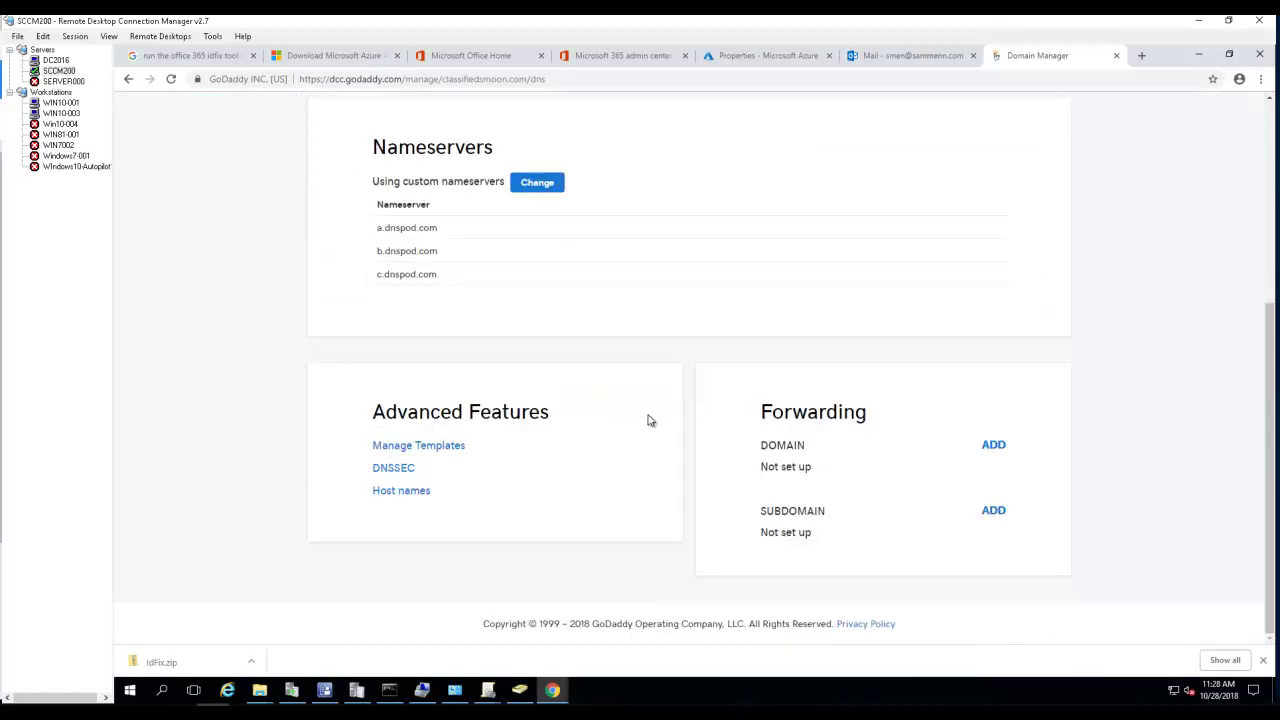
scroll(648, 420, "up", 4)
scroll(648, 420, "down", 4)
scroll(541, 444, "up", 4)
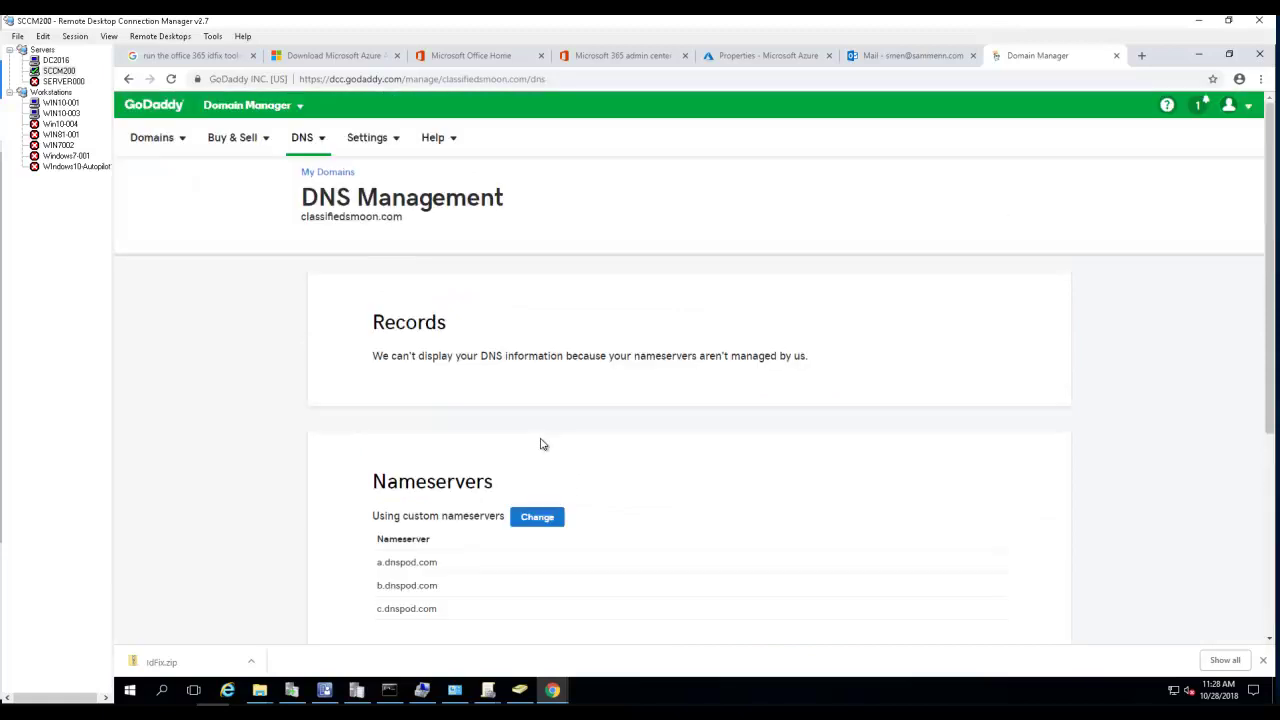
scroll(555, 442, "down", 1)
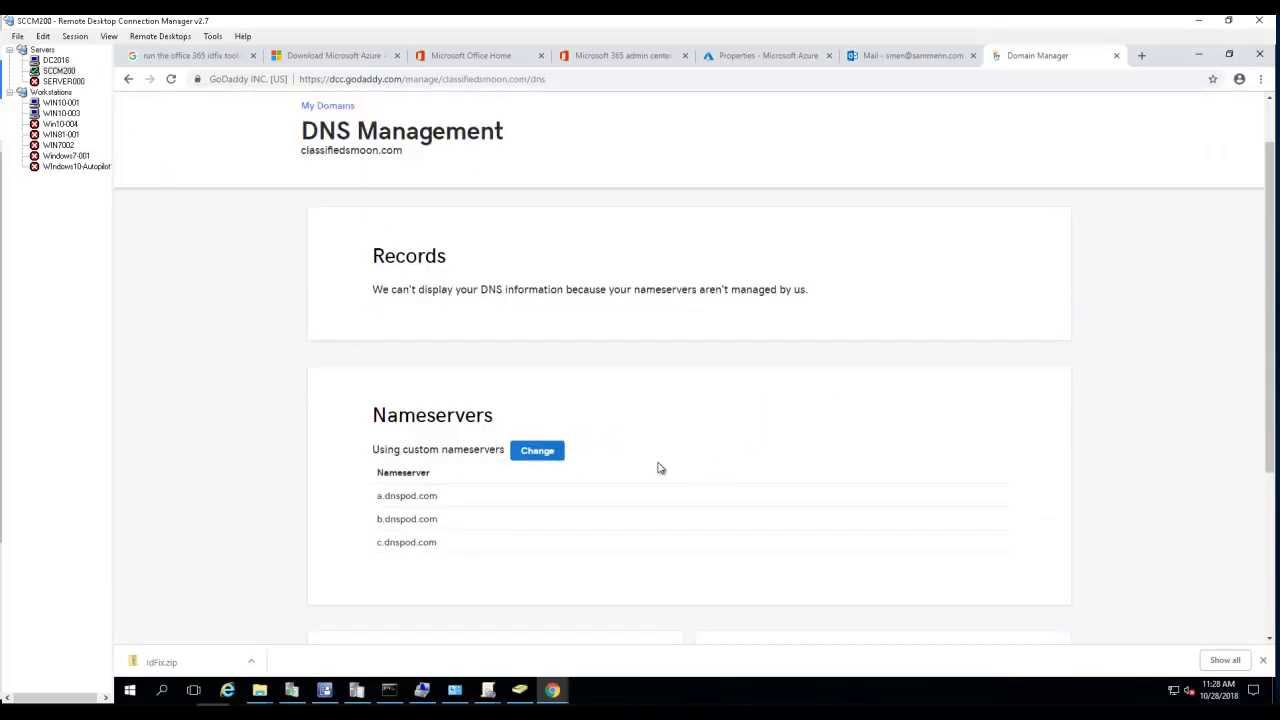
left_click(537, 451)
scroll(565, 472, "down", 2)
scroll(567, 472, "down", 4)
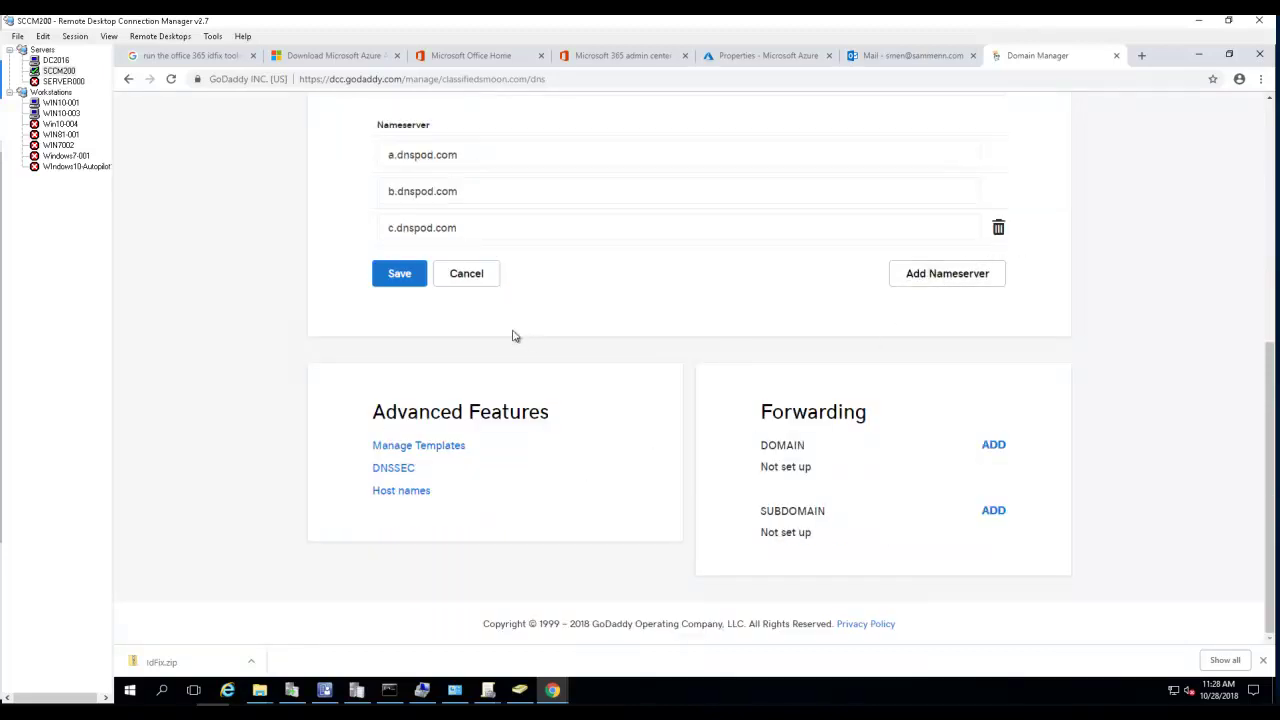
left_click(480, 285)
Step: Review the empty DNS records page and open the DNS options menu
scroll(625, 300, "up", 3)
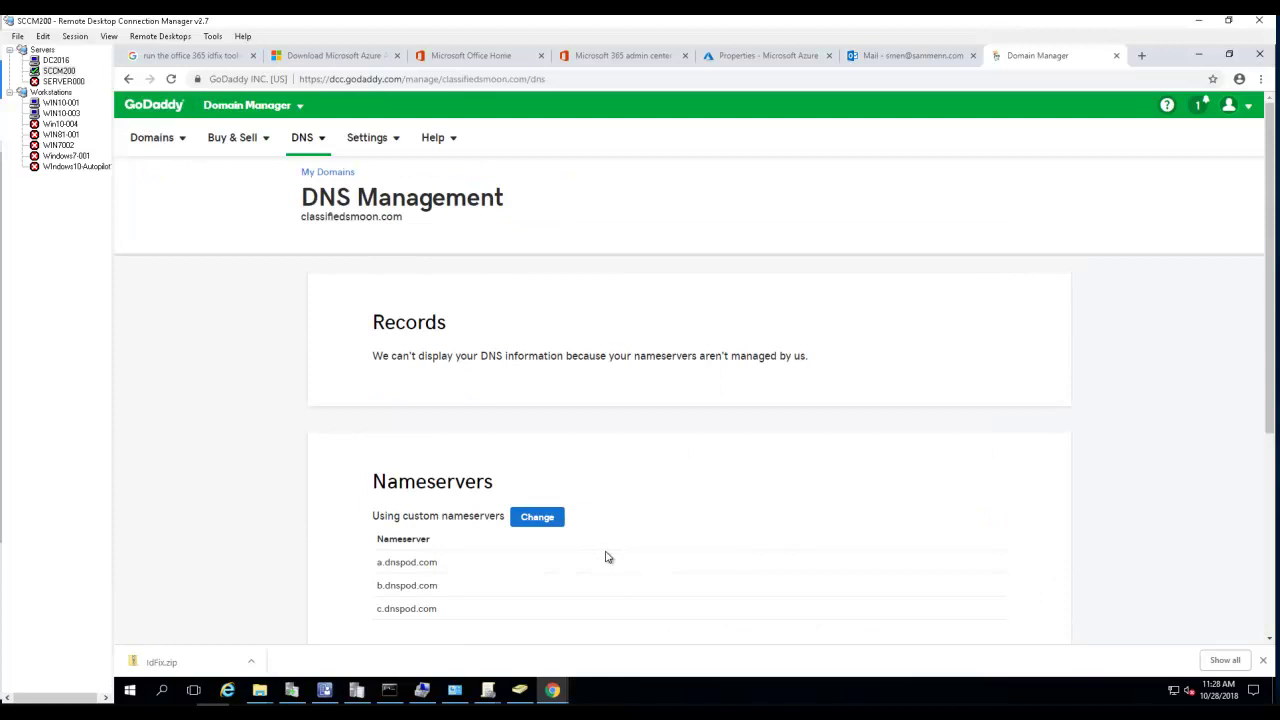
scroll(605, 557, "down", 2)
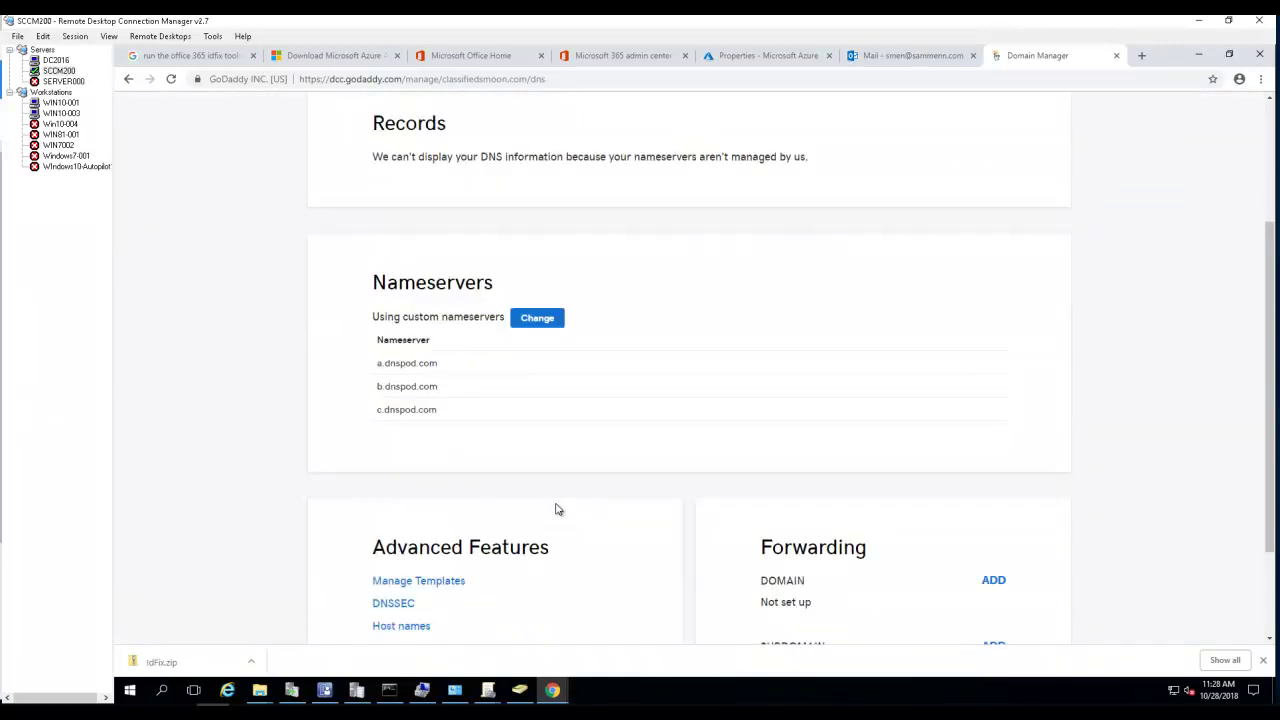
scroll(535, 425, "up", 2)
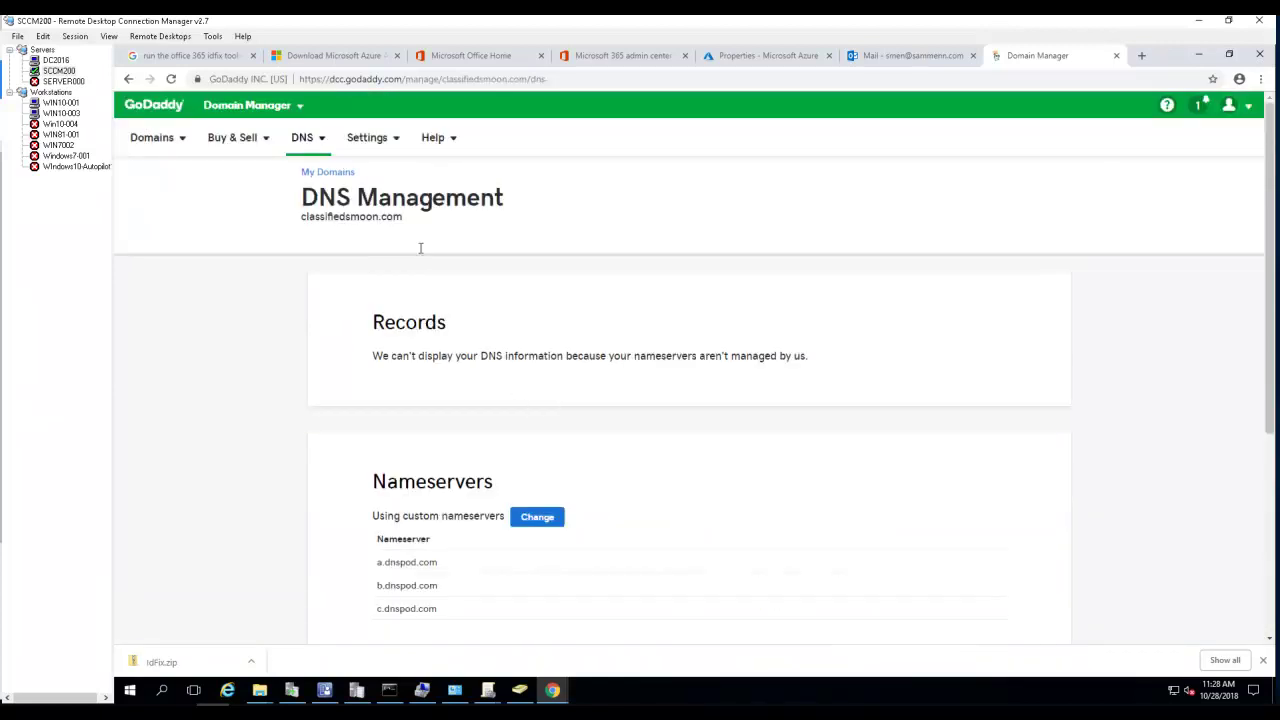
left_click(306, 138)
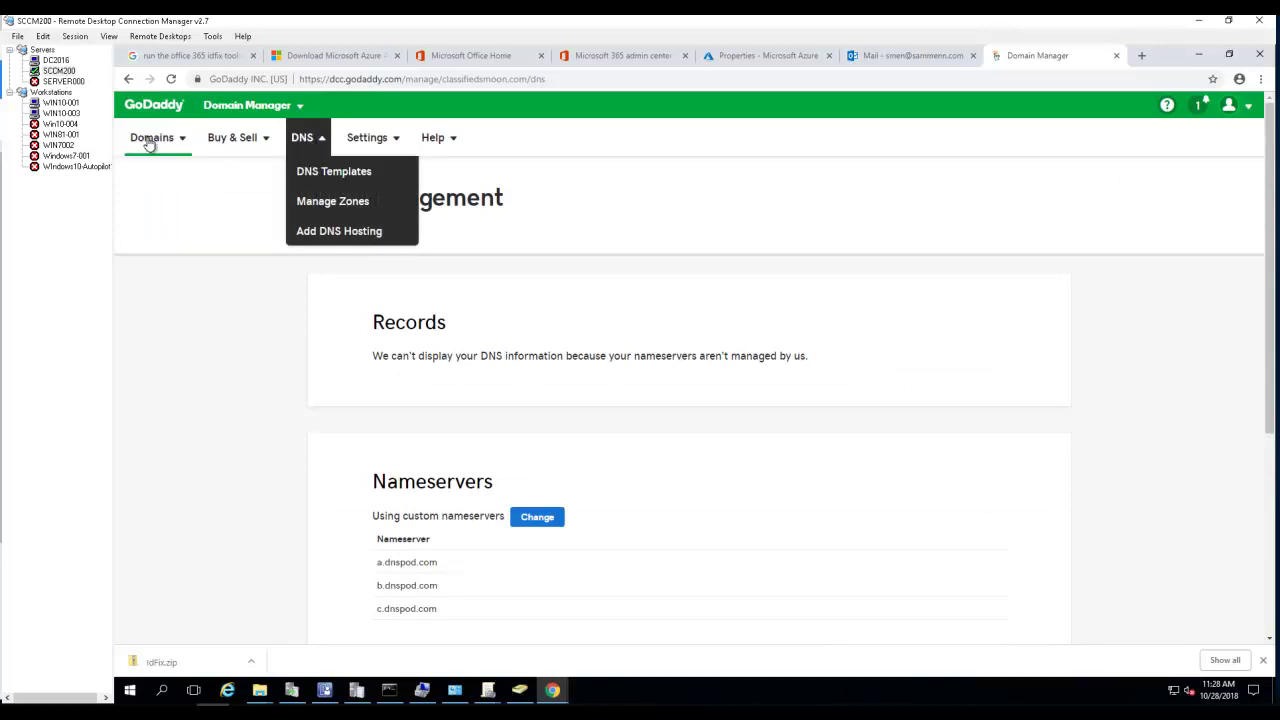
Step: Return to My Domains and open DNS Management for sammenn.com
left_click(646, 277)
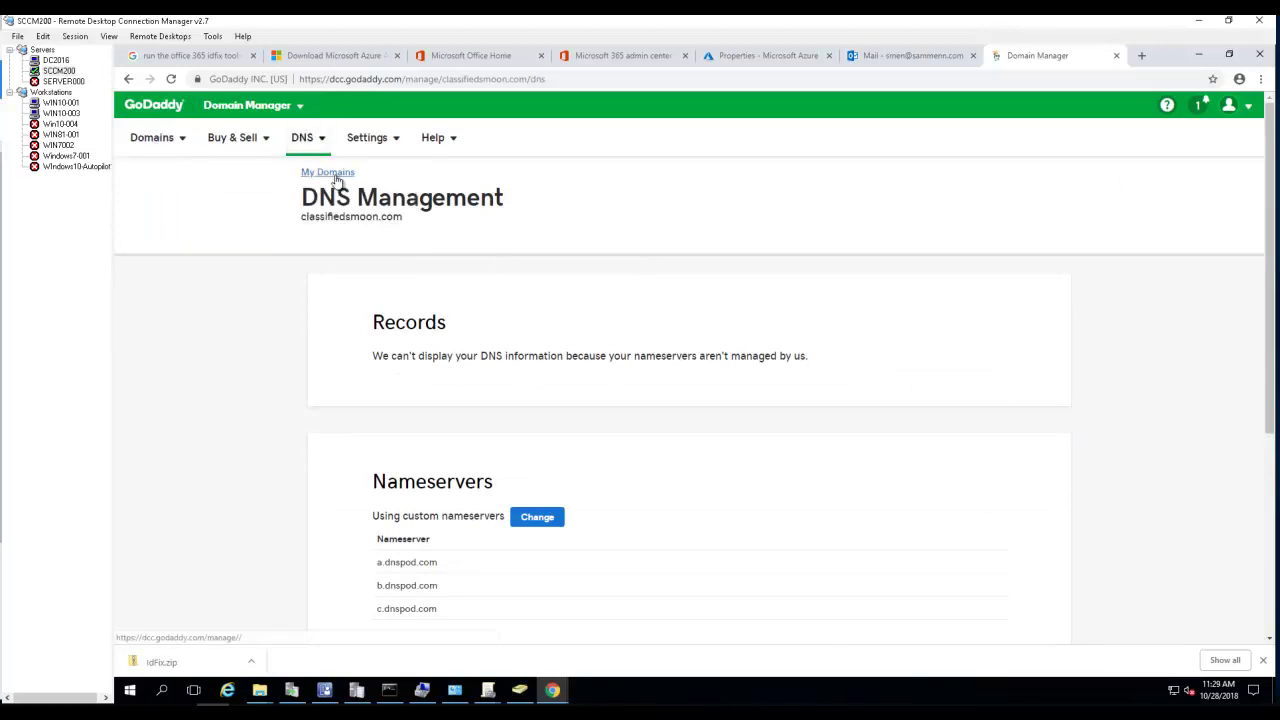
left_click(337, 173)
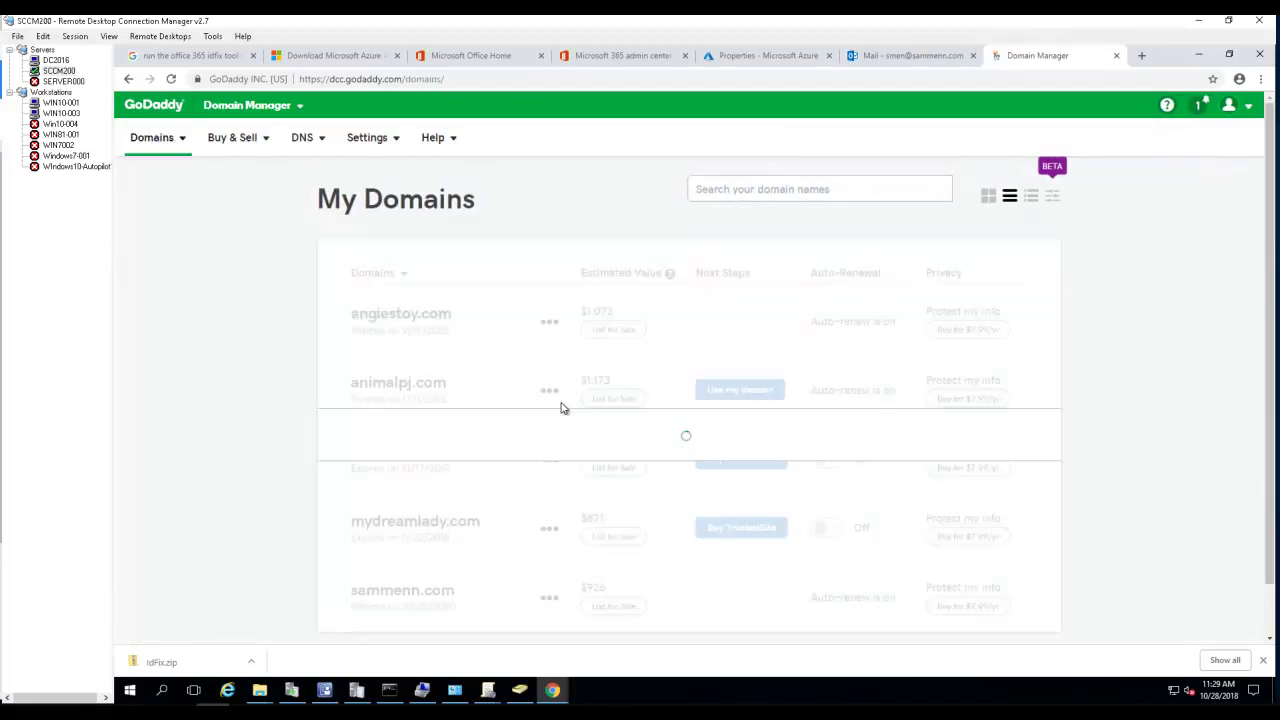
scroll(560, 405, "down", 1)
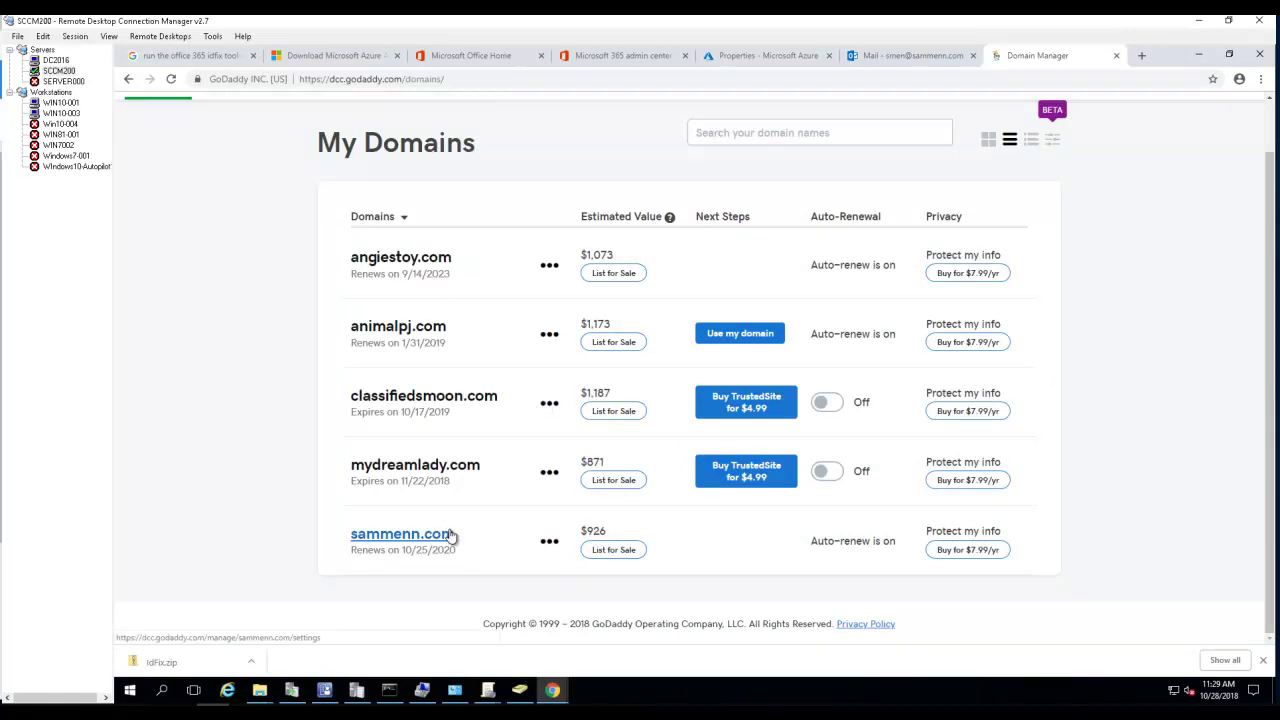
left_click(443, 537)
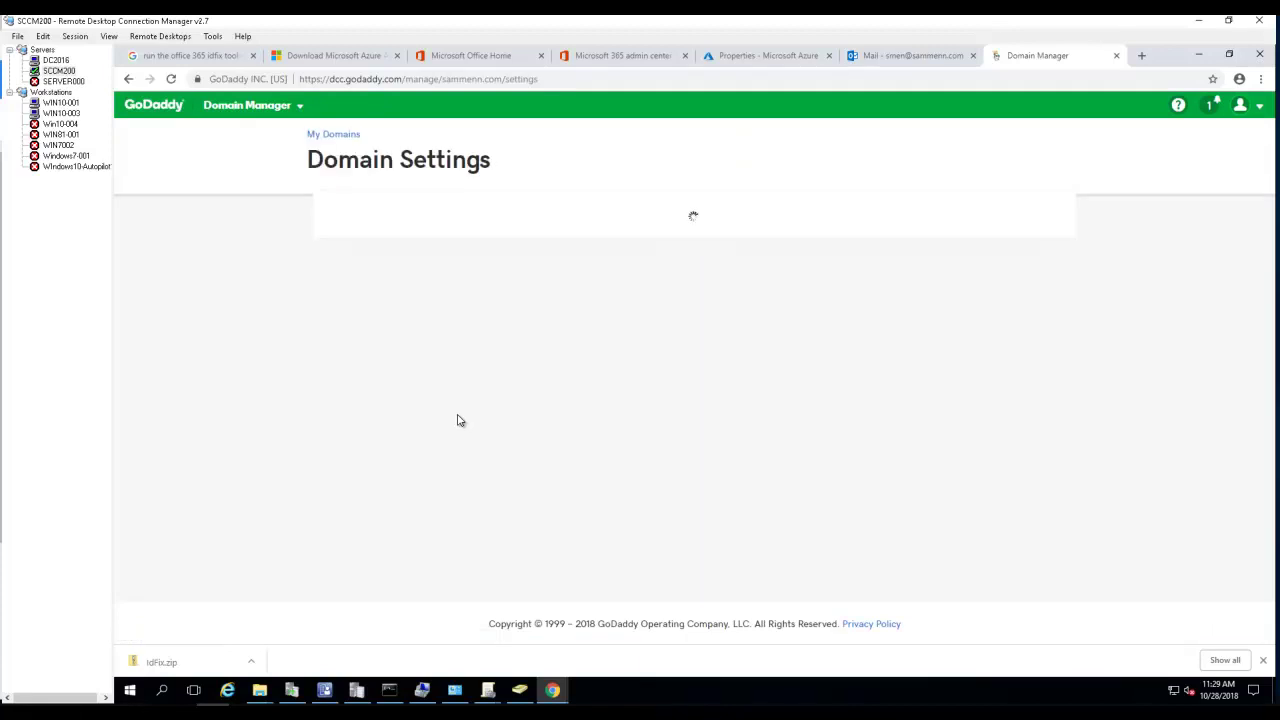
scroll(458, 420, "down", 4)
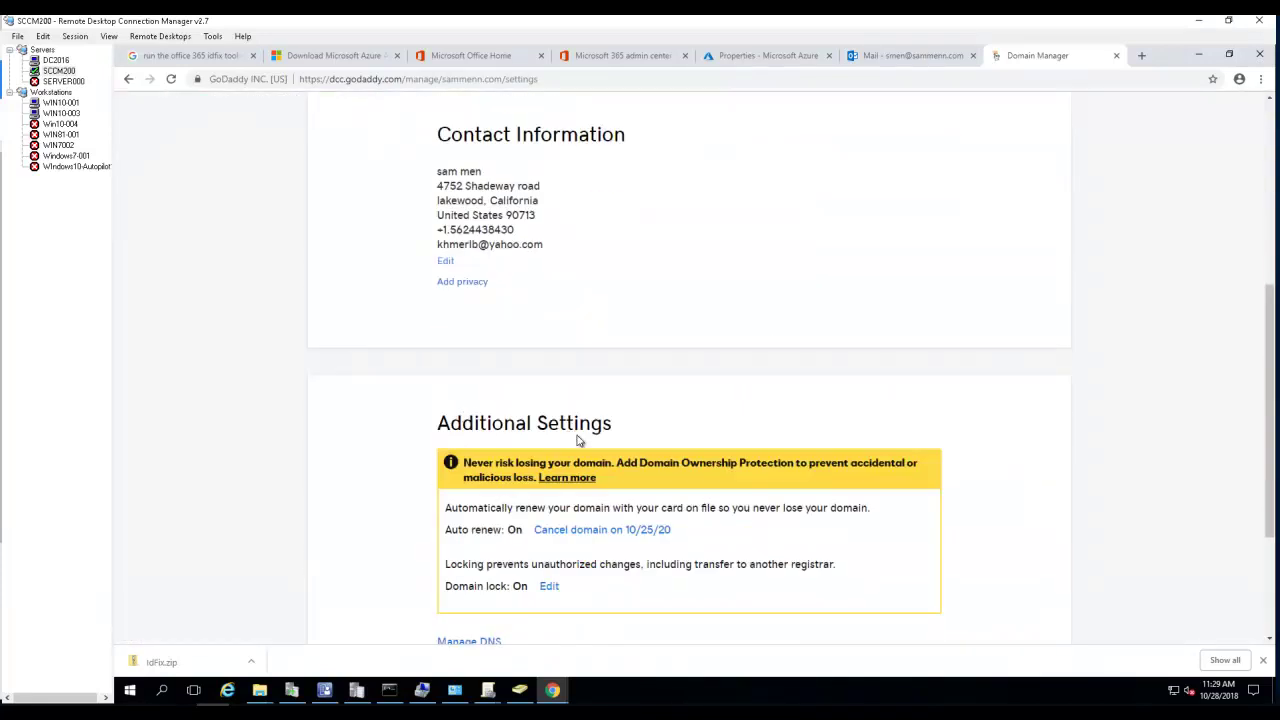
scroll(577, 440, "down", 2)
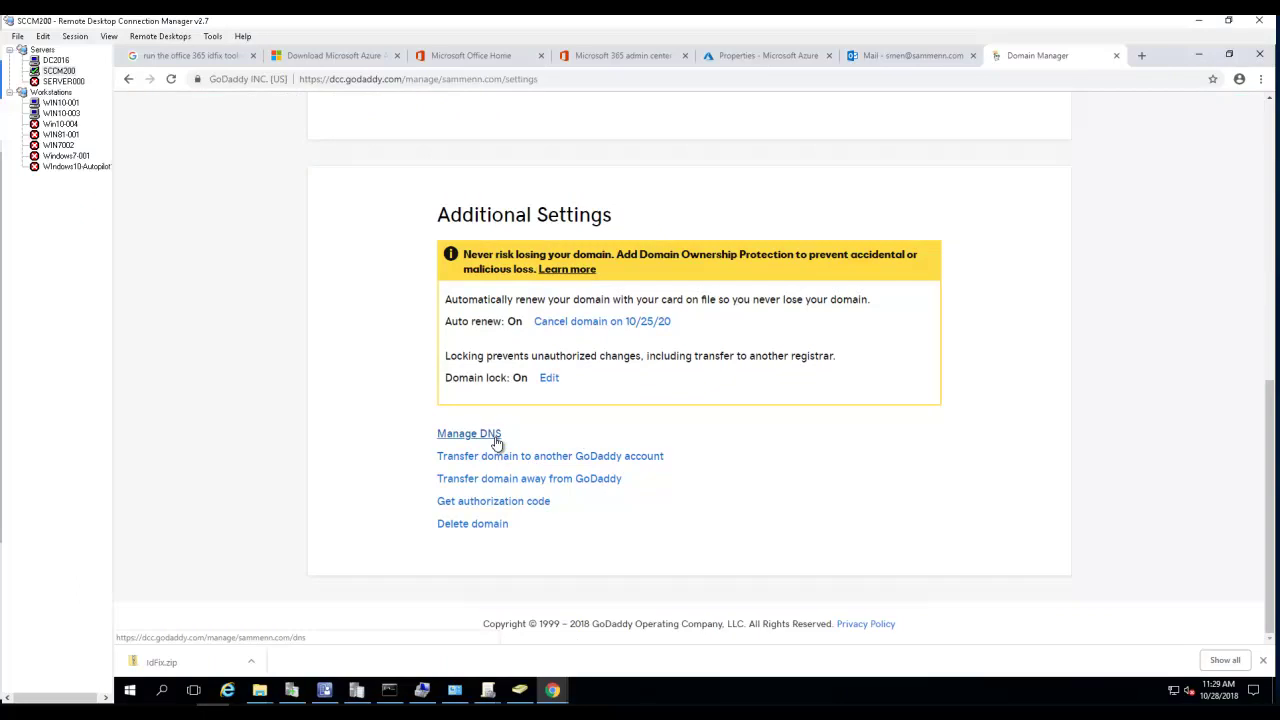
left_click(497, 441)
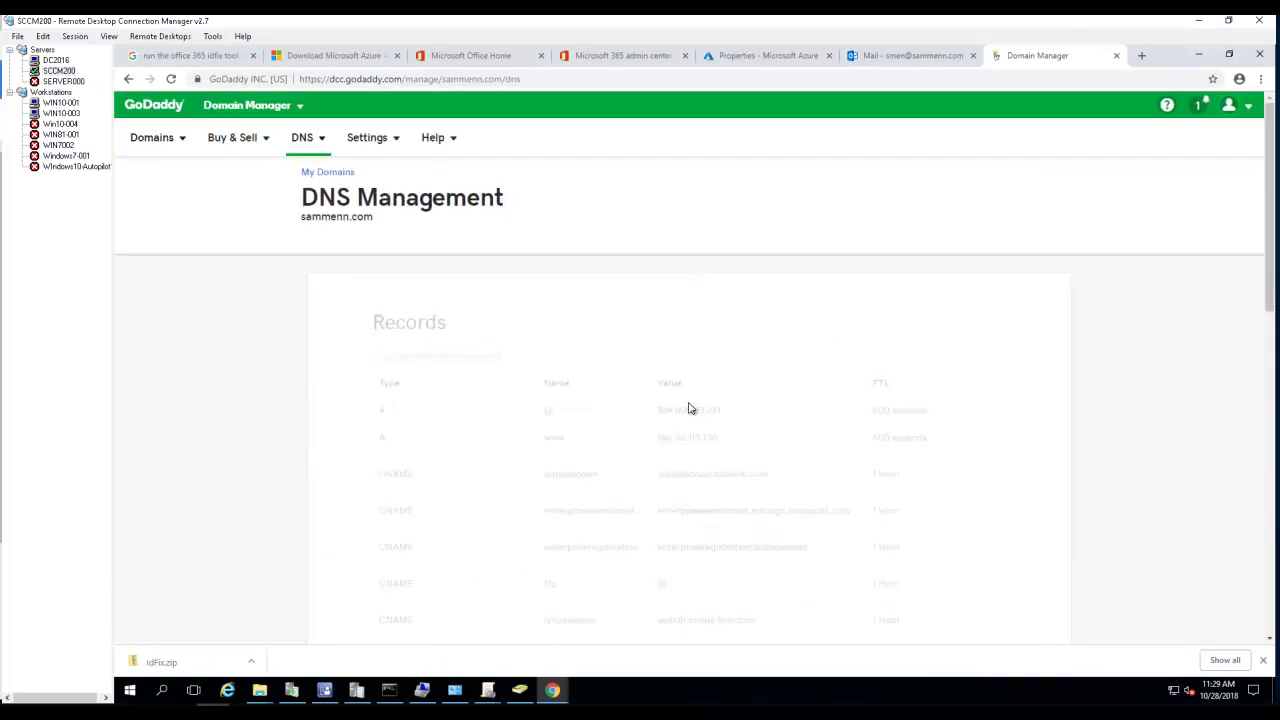
Step: Review sammenn.com's DNS records, including the existing TXT value MS=ms41409574
scroll(690, 408, "down", 3)
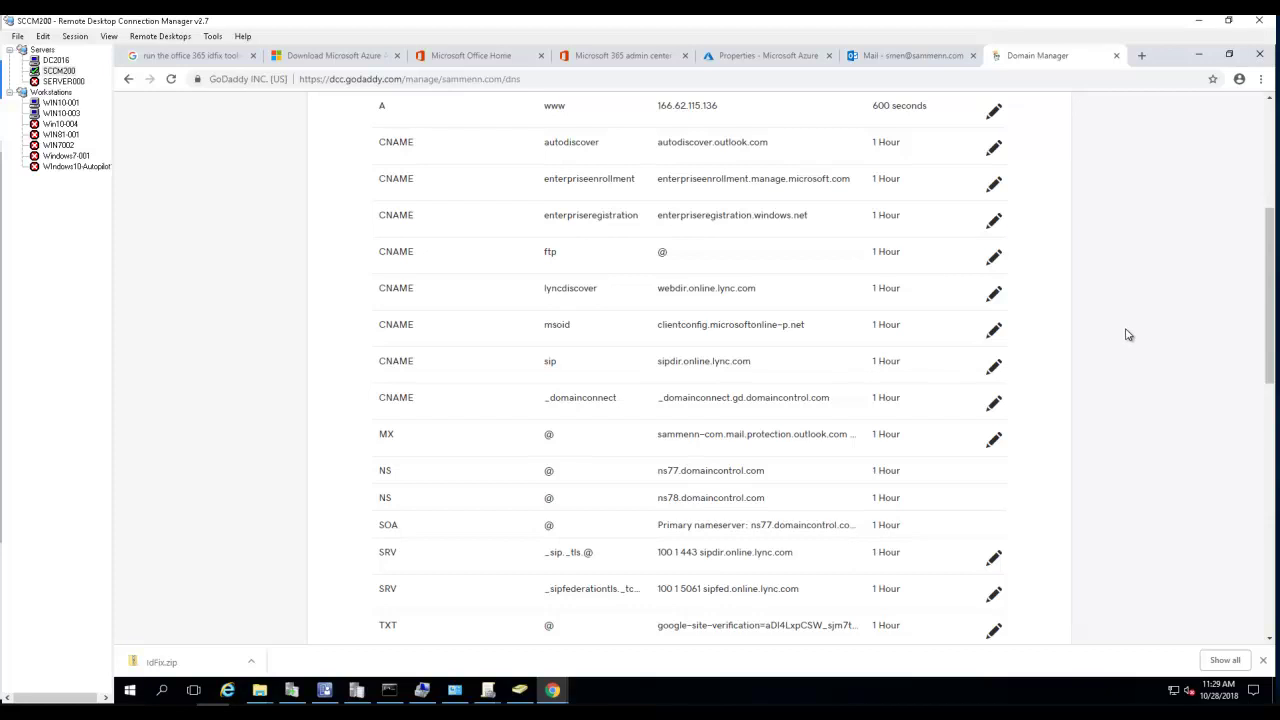
scroll(1124, 334, "up", 1)
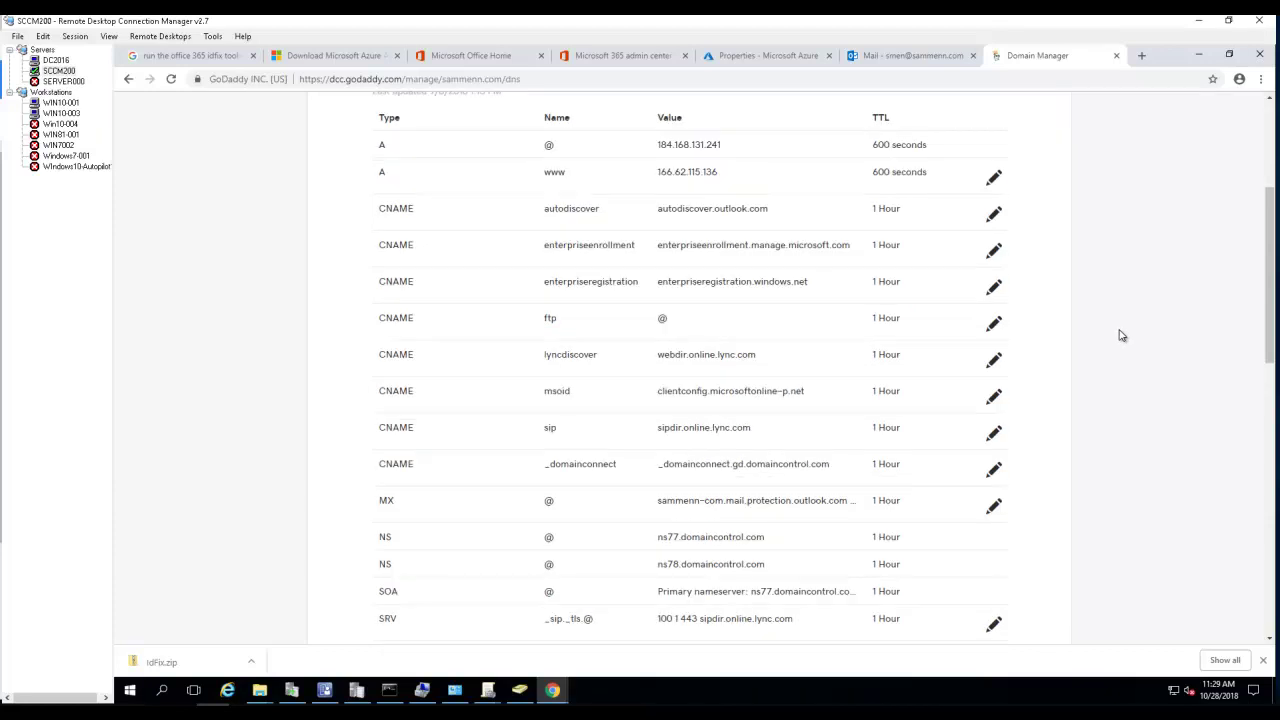
scroll(1122, 335, "up", 2)
scroll(1120, 336, "down", 2)
scroll(1120, 336, "down", 1)
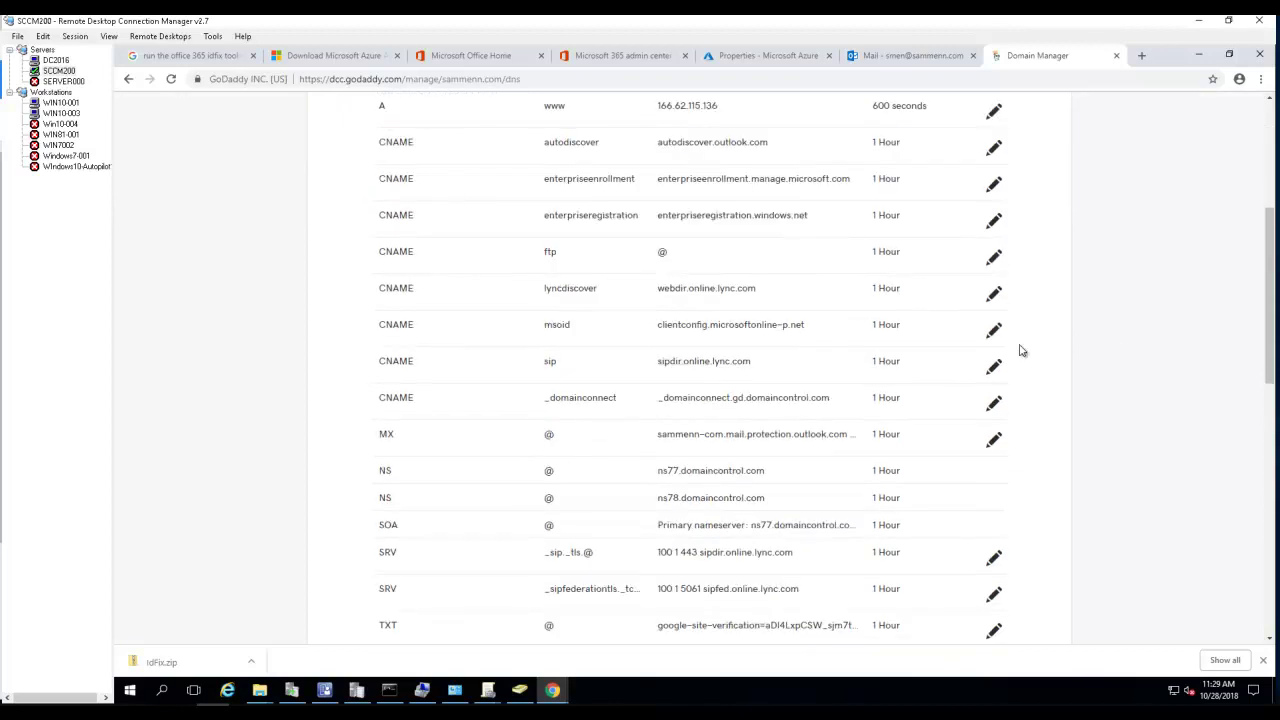
scroll(1247, 262, "up", 2)
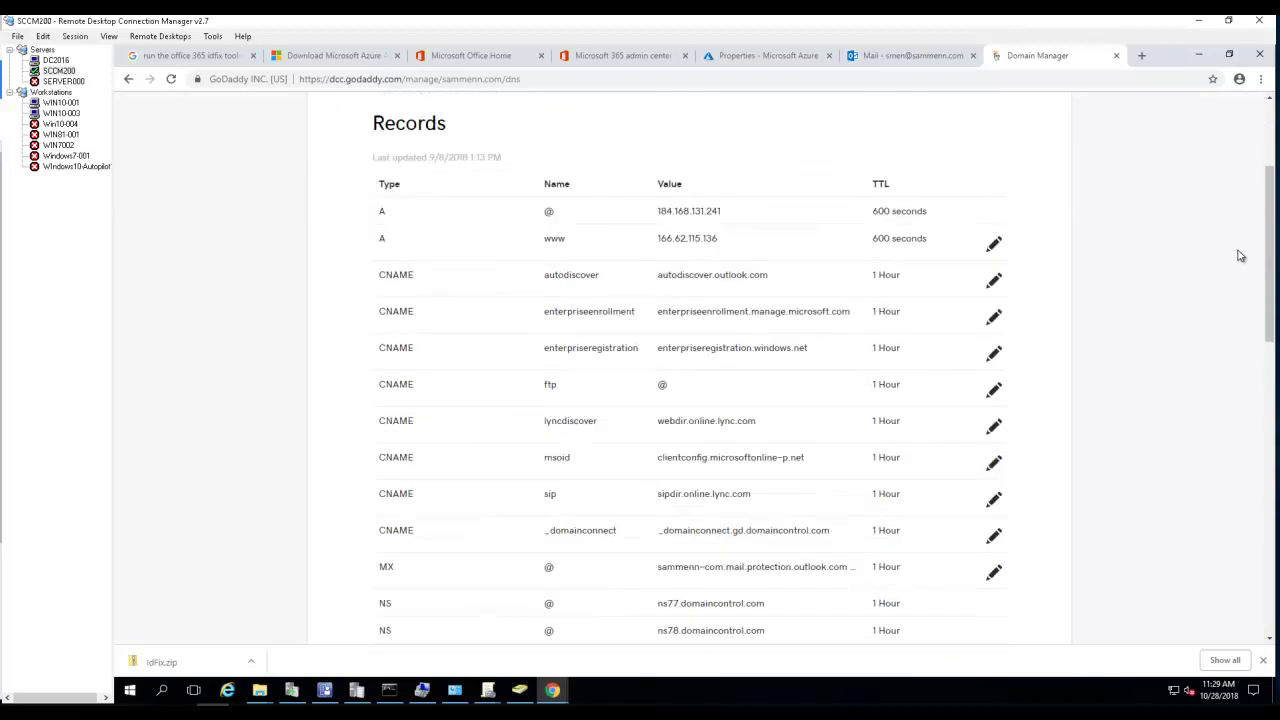
scroll(1056, 304, "up", 3)
scroll(737, 408, "down", 3)
scroll(650, 428, "down", 3)
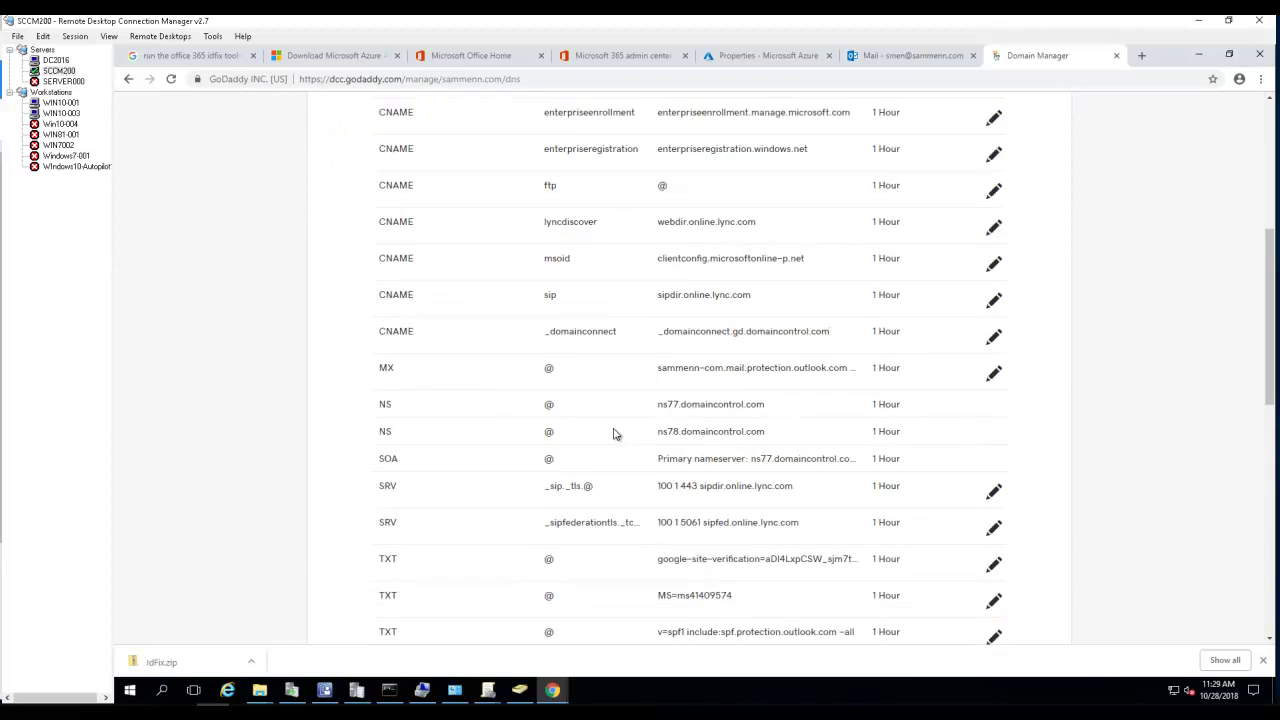
scroll(614, 434, "down", 1)
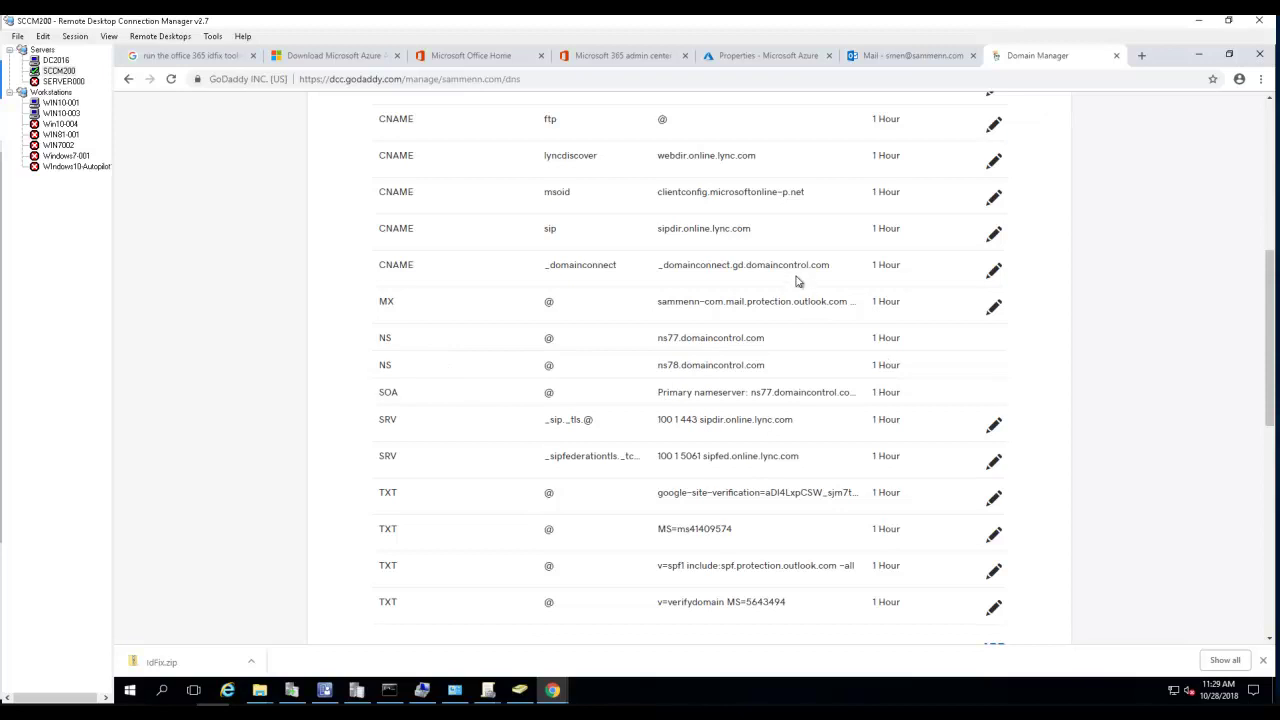
scroll(726, 524, "down", 1)
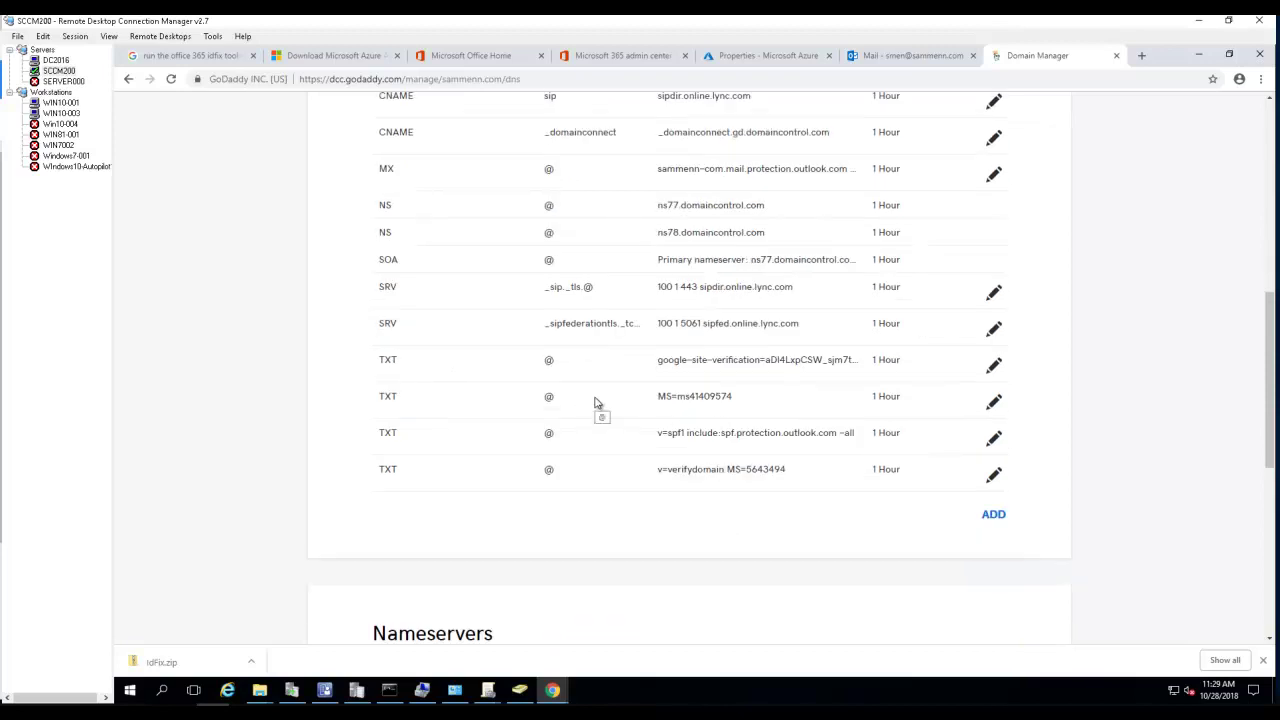
left_click_drag(657, 396, 751, 392)
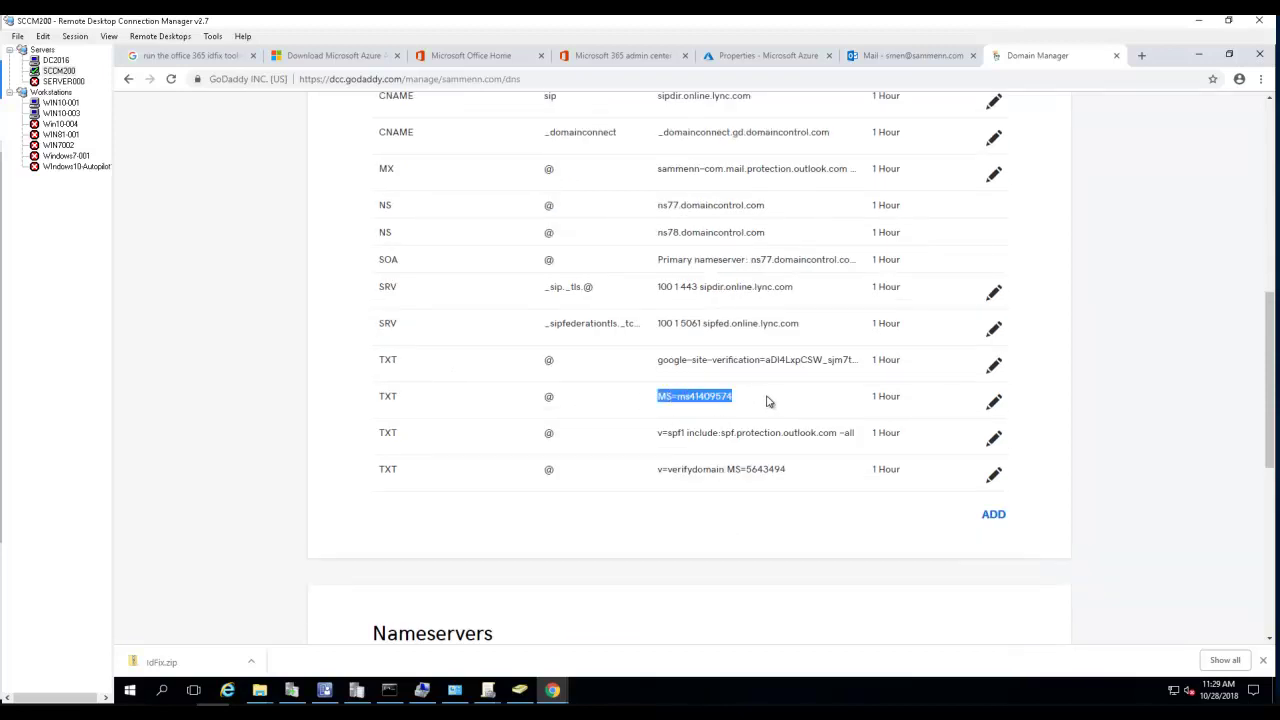
left_click(848, 405)
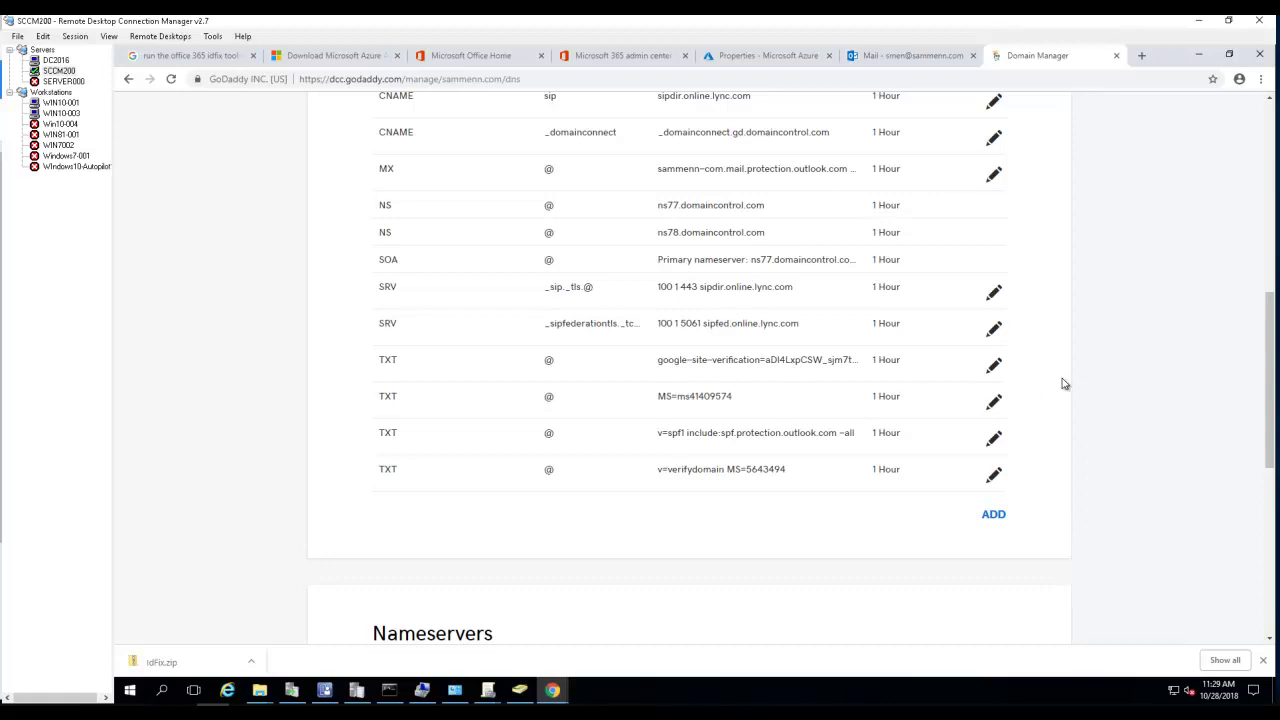
Step: Draft a TXT record with host @ and value MS=ms26553041, then discard it unsaved
left_click(994, 518)
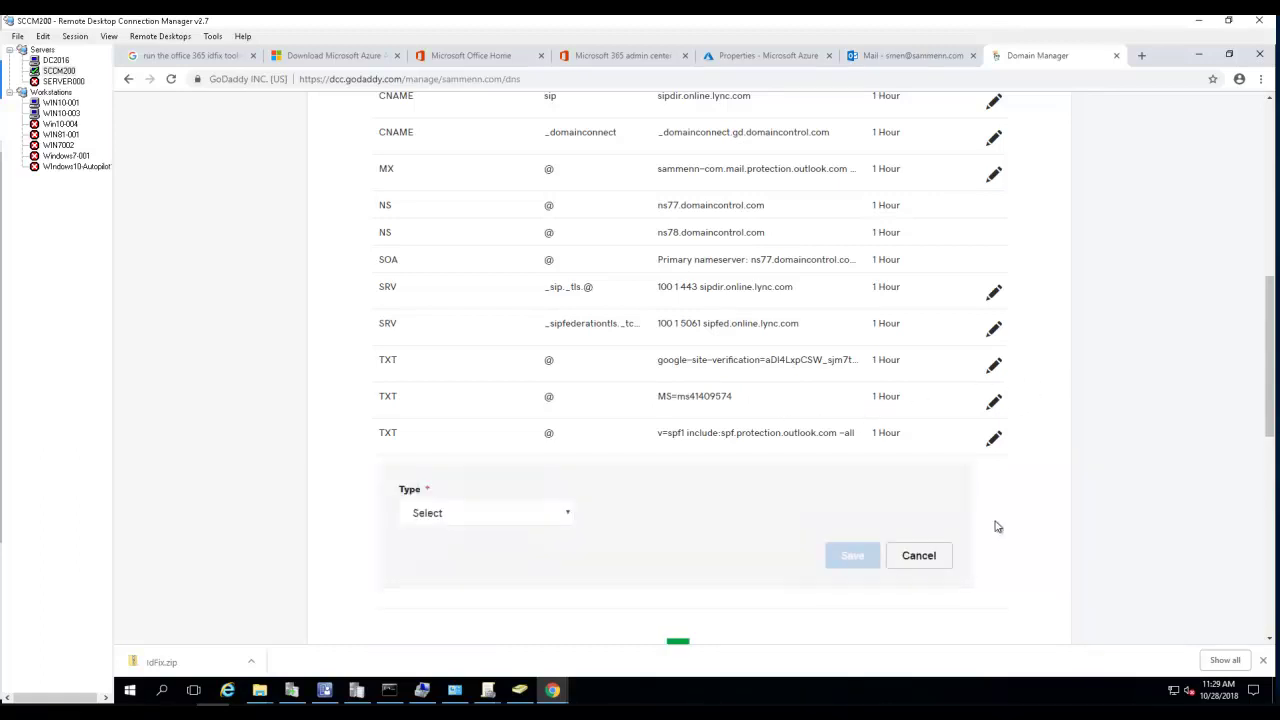
left_click(541, 516)
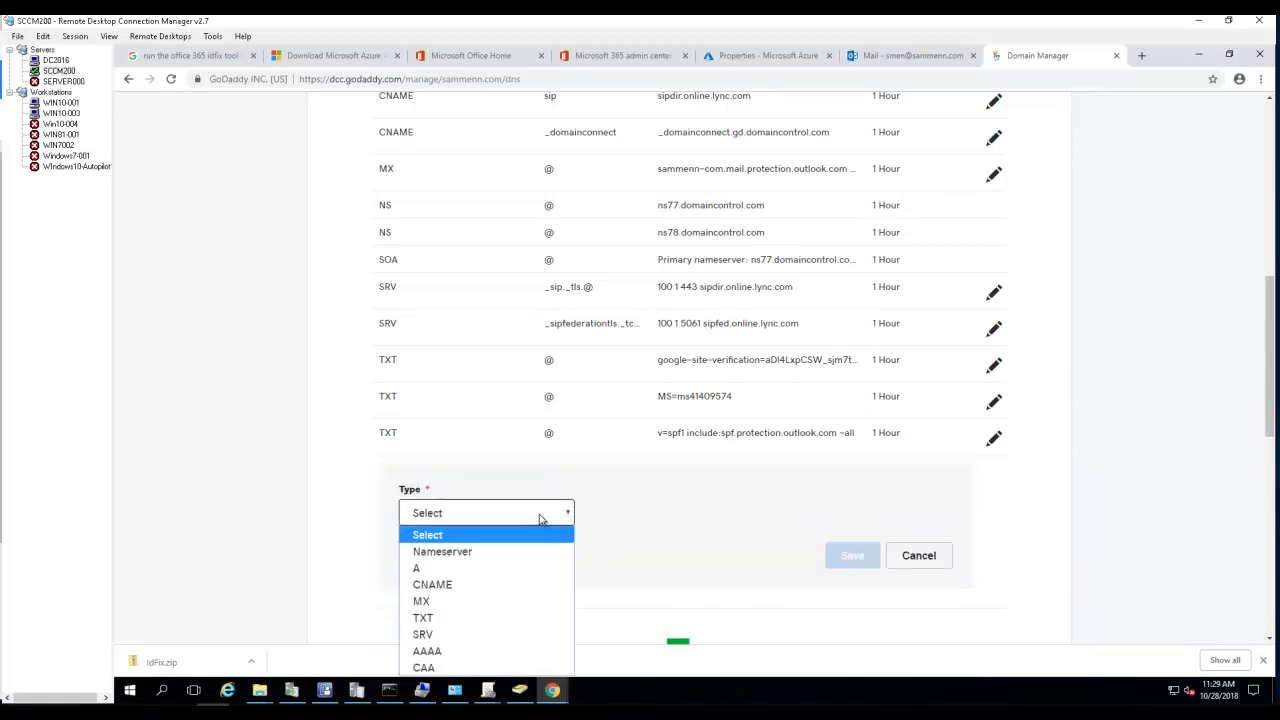
left_click(438, 618)
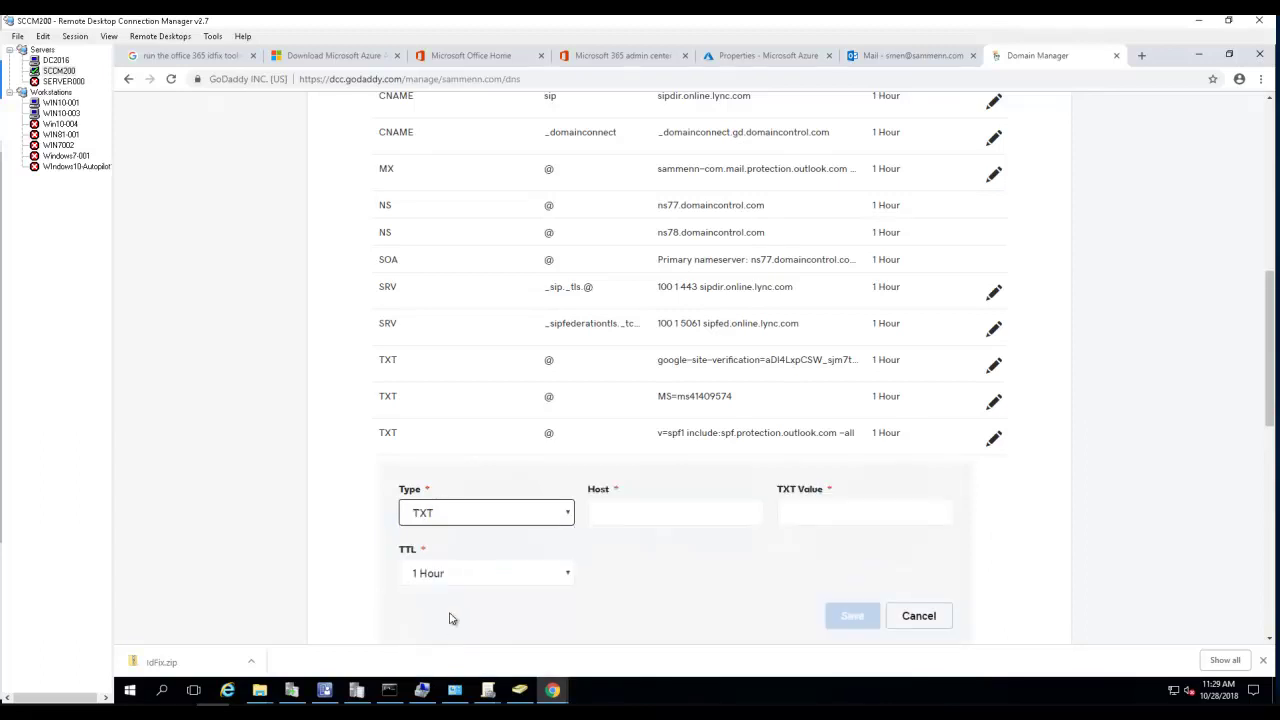
left_click(640, 506)
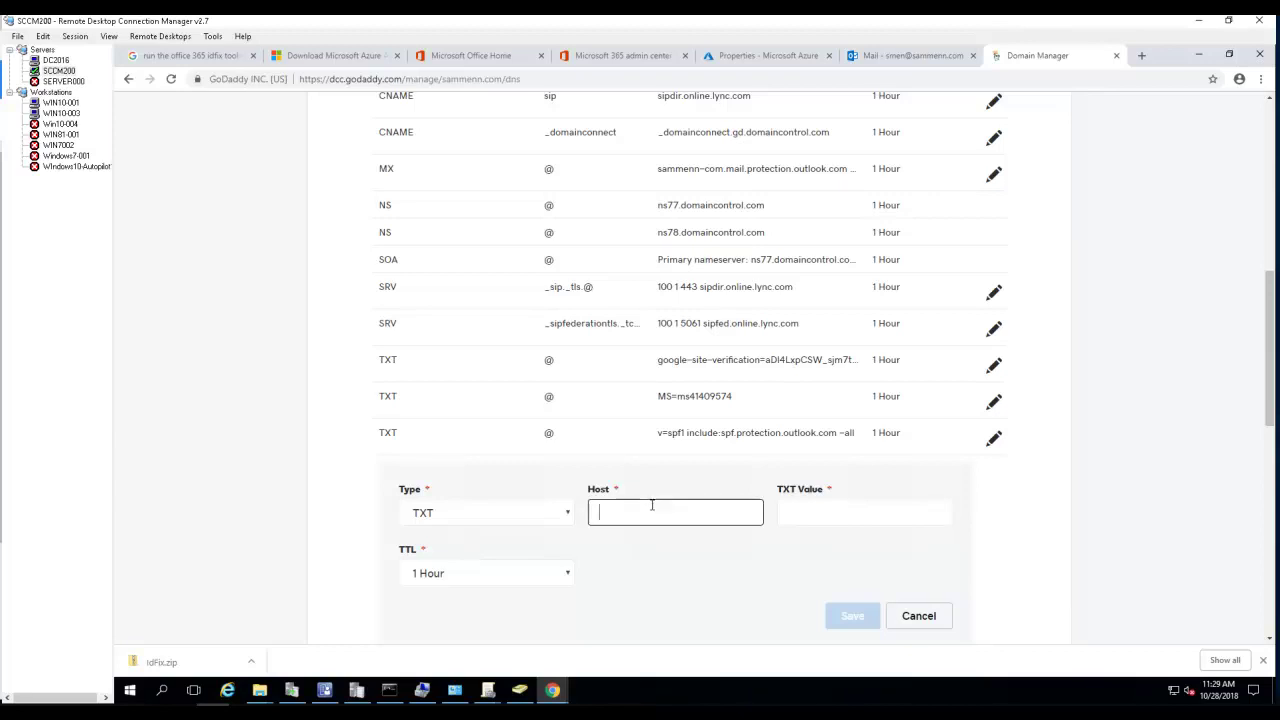
type("@")
left_click(805, 517)
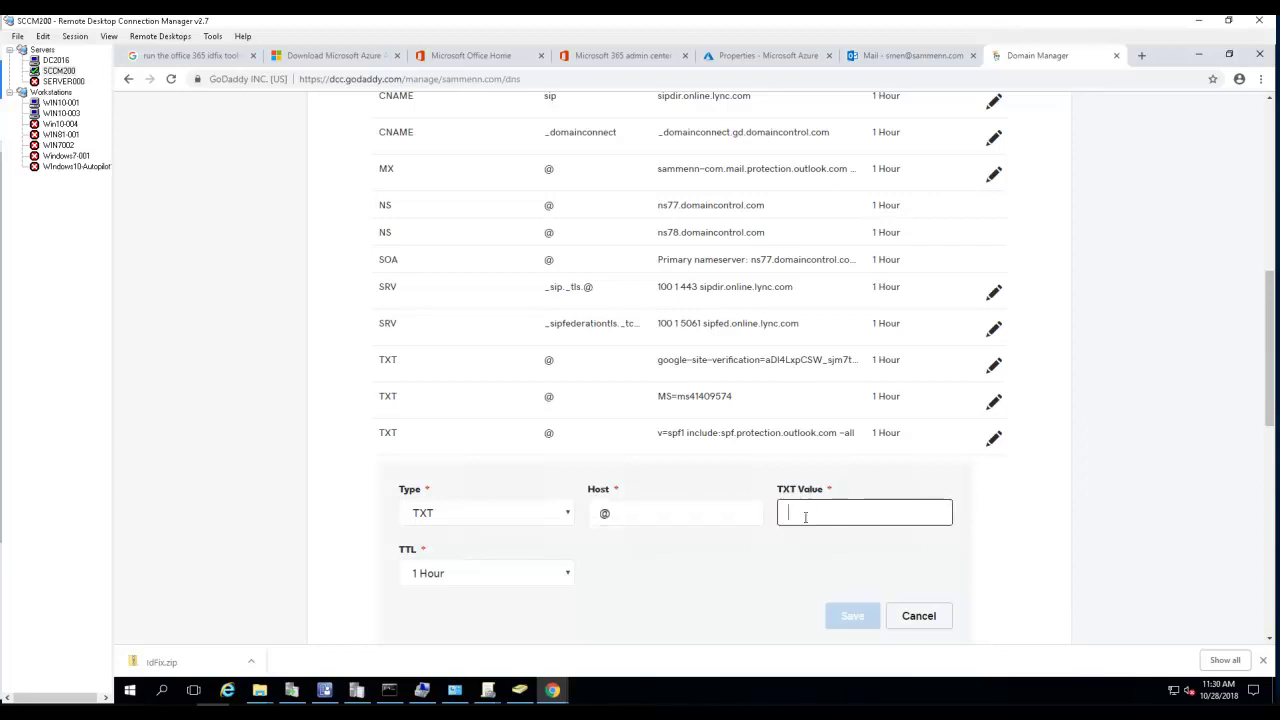
key("ctrl+v")
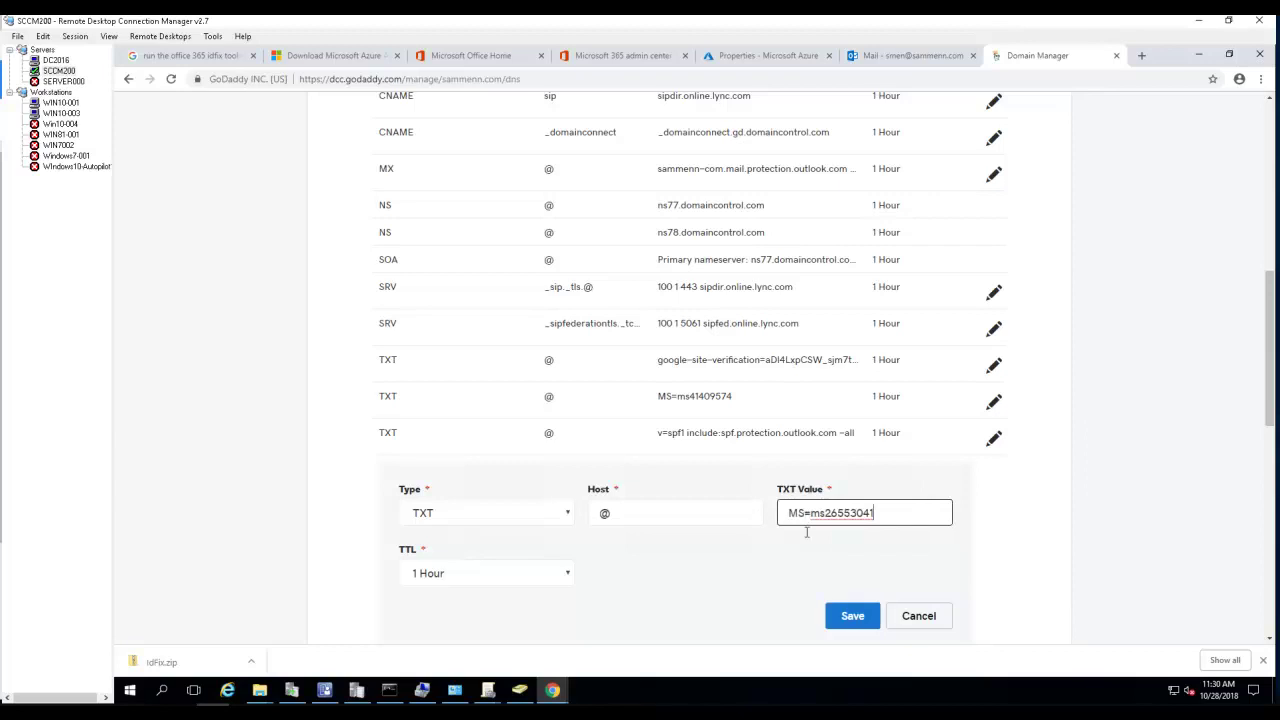
left_click(918, 621)
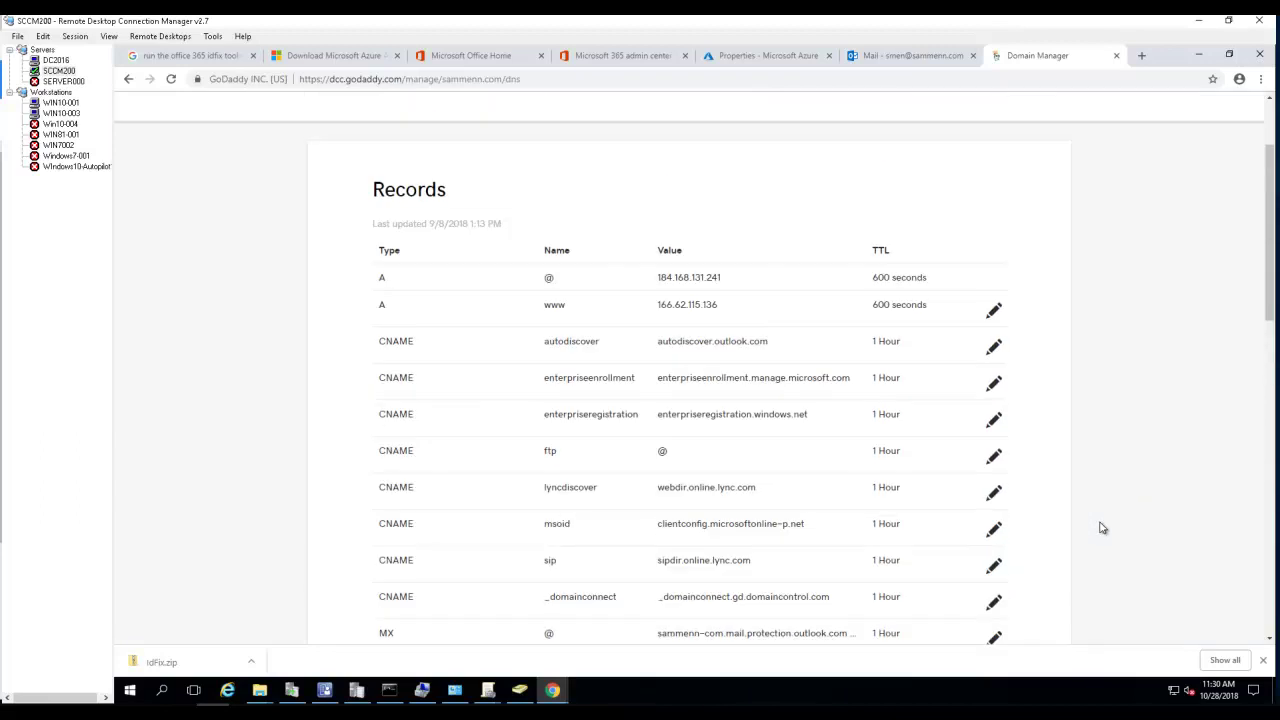
scroll(1100, 528, "up", 5)
scroll(1072, 397, "down", 3)
scroll(1077, 394, "down", 2)
scroll(1077, 394, "down", 2)
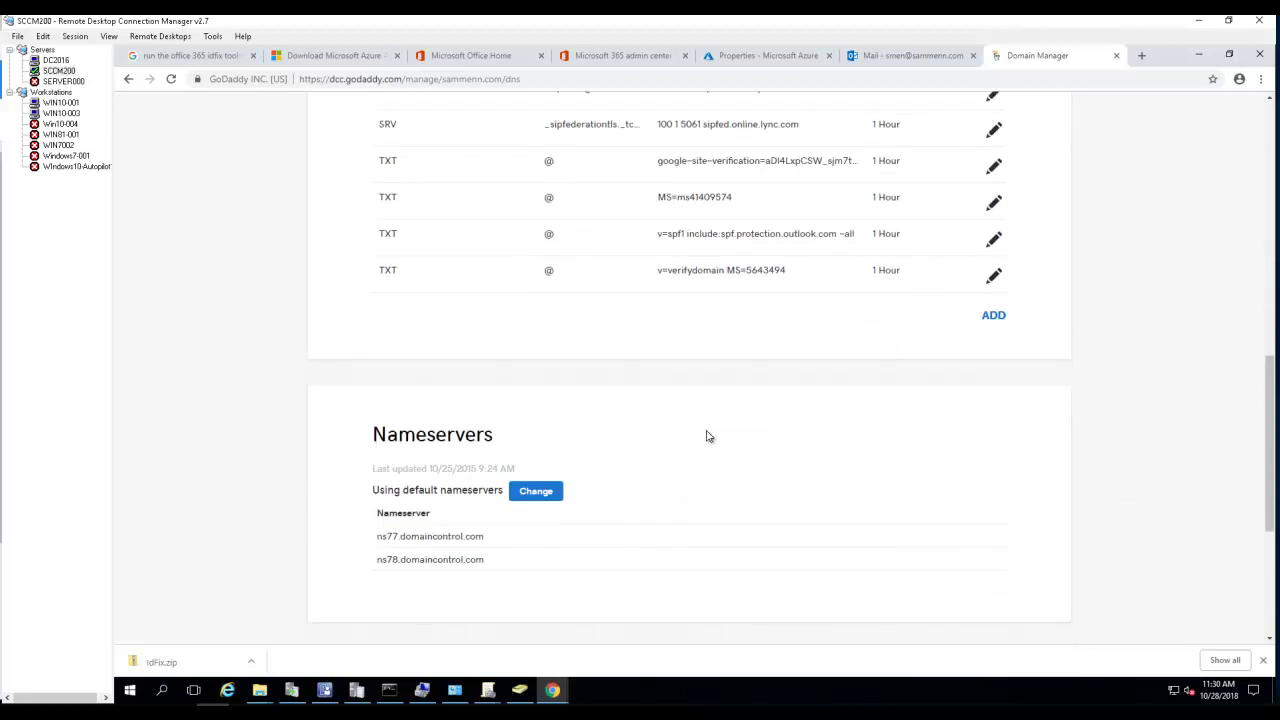
scroll(786, 413, "up", 2)
scroll(530, 428, "up", 3)
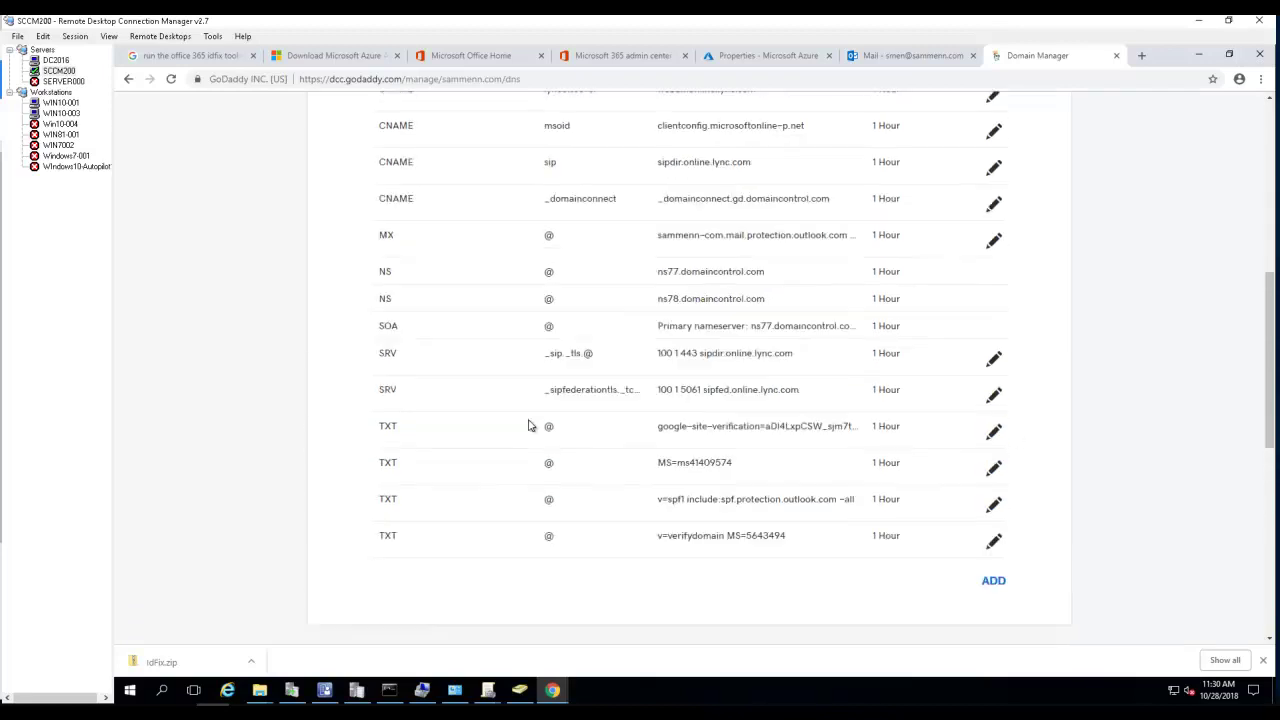
scroll(532, 432, "down", 2)
scroll(717, 416, "up", 5)
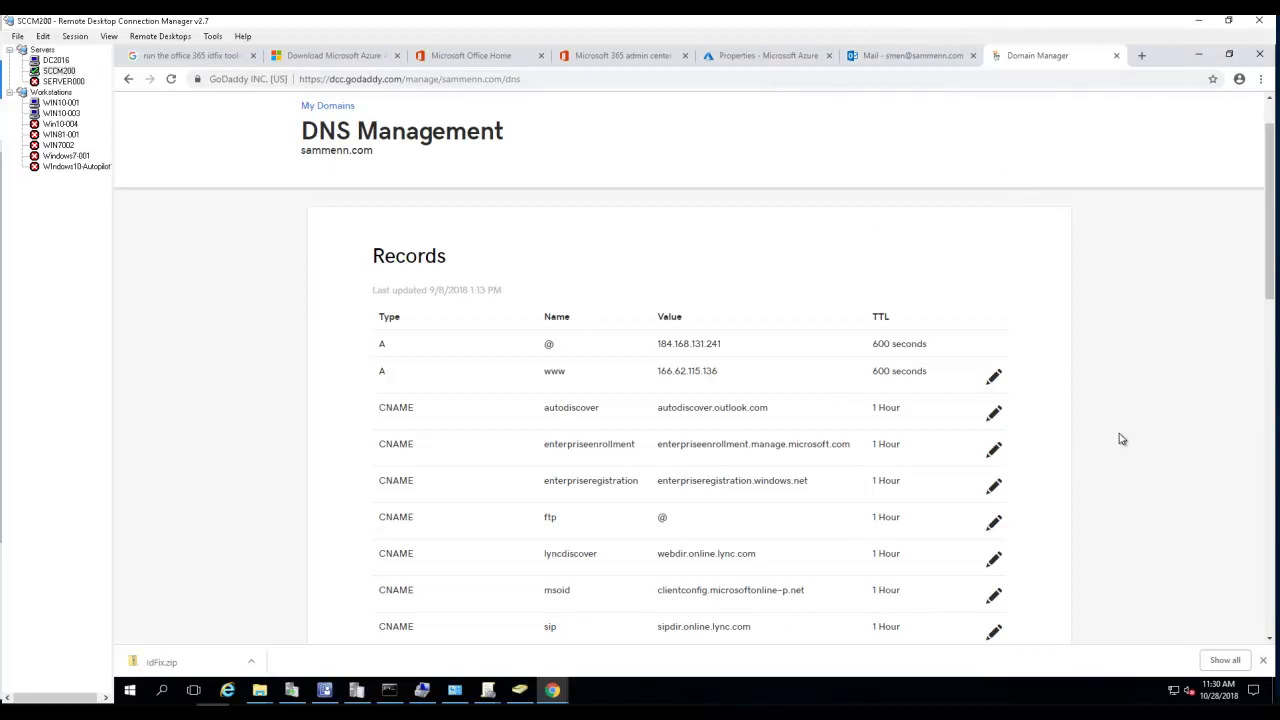
scroll(1129, 434, "down", 1)
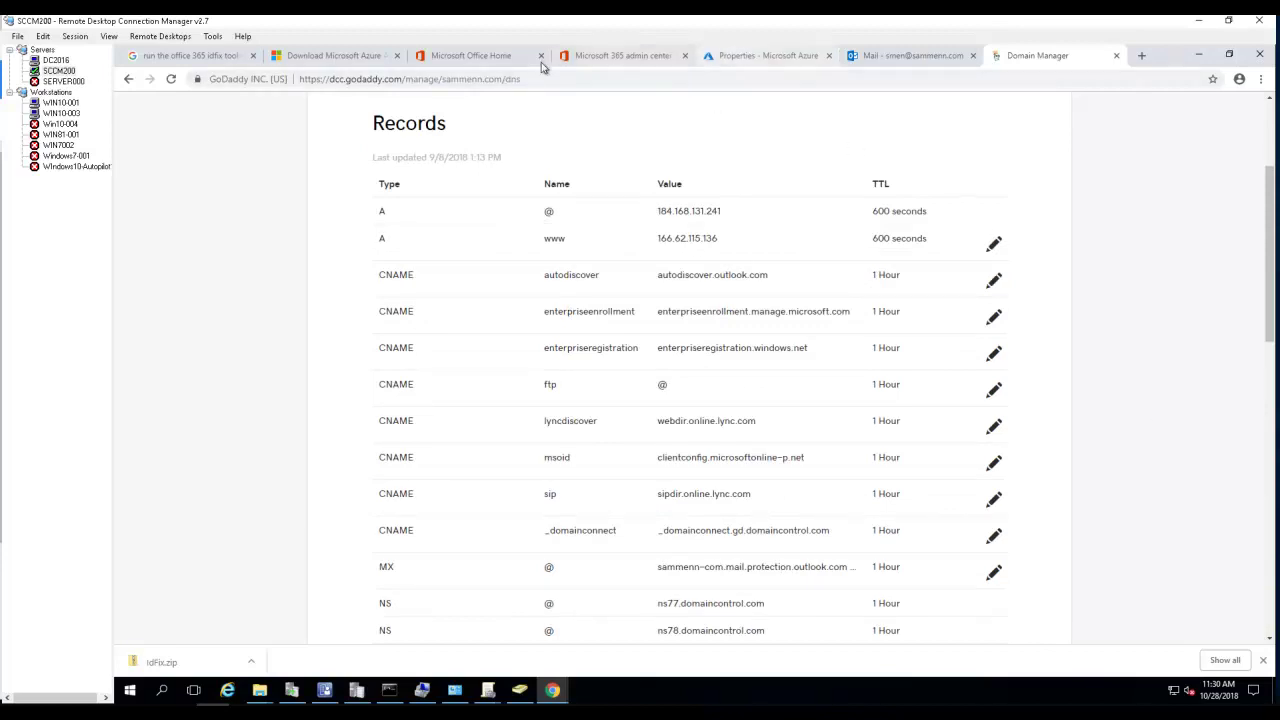
Step: Switch back to the admin center and close the classifiedsmoon.com Verify domain panel
left_click(598, 57)
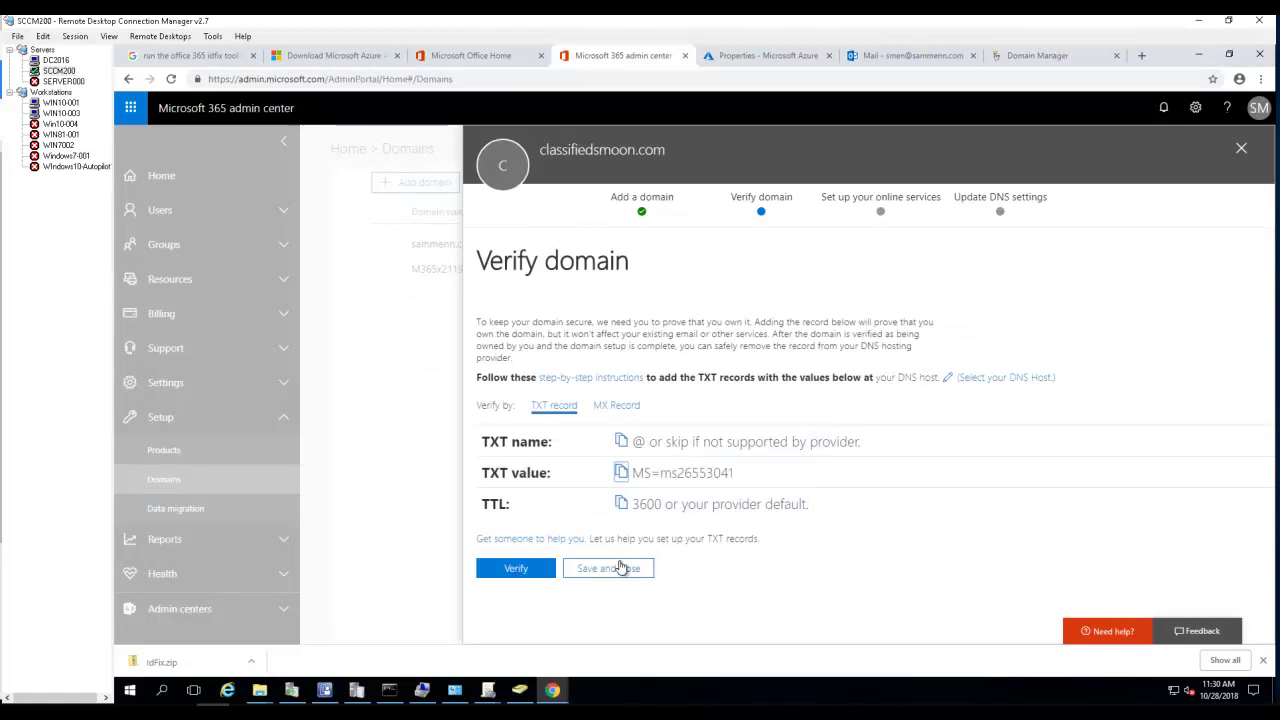
left_click(1242, 150)
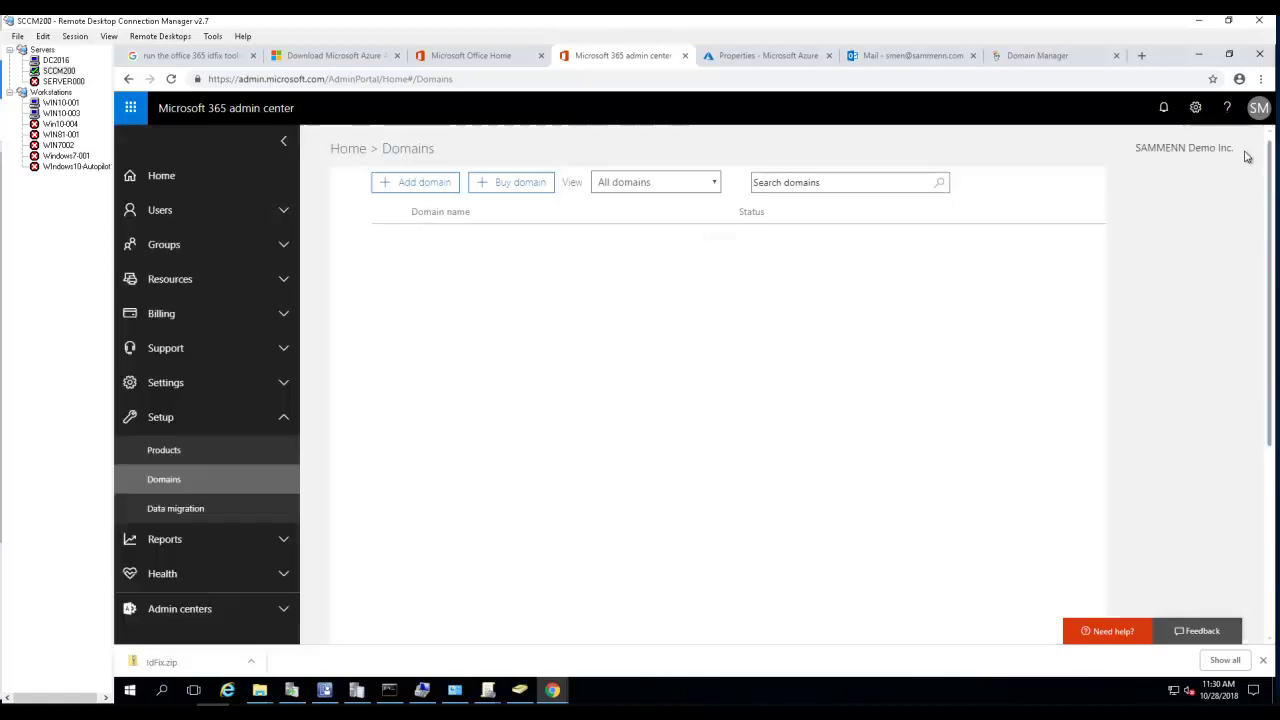